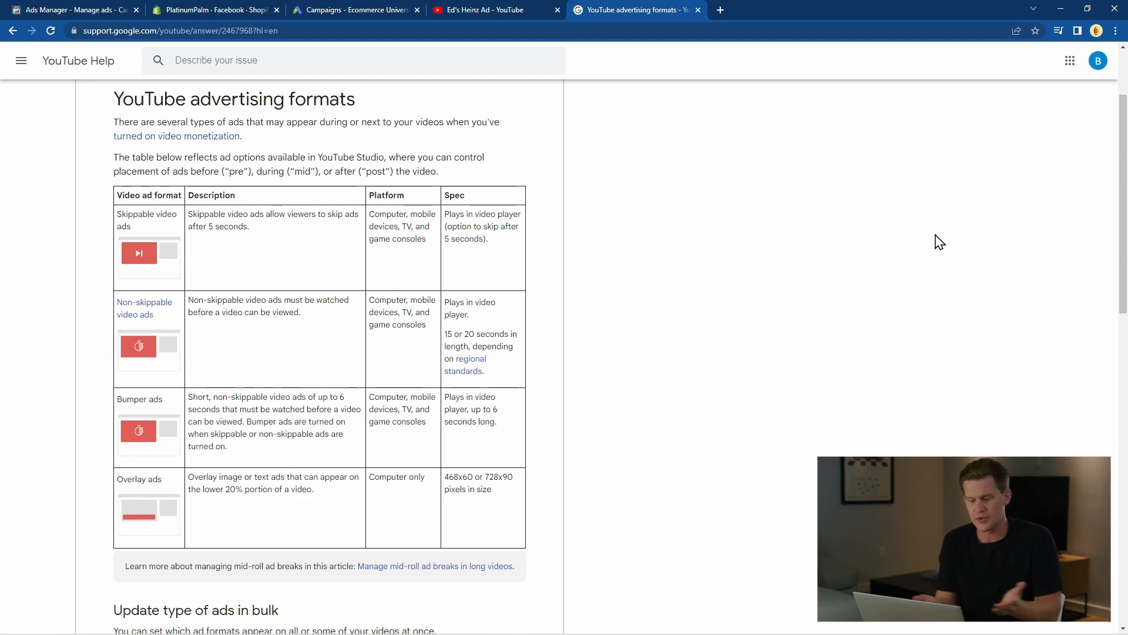
- Switch to the Google Ads campaigns page and start a new campaign with the Website traffic objective
{"action": "left_click", "coordinate": [353, 10]}
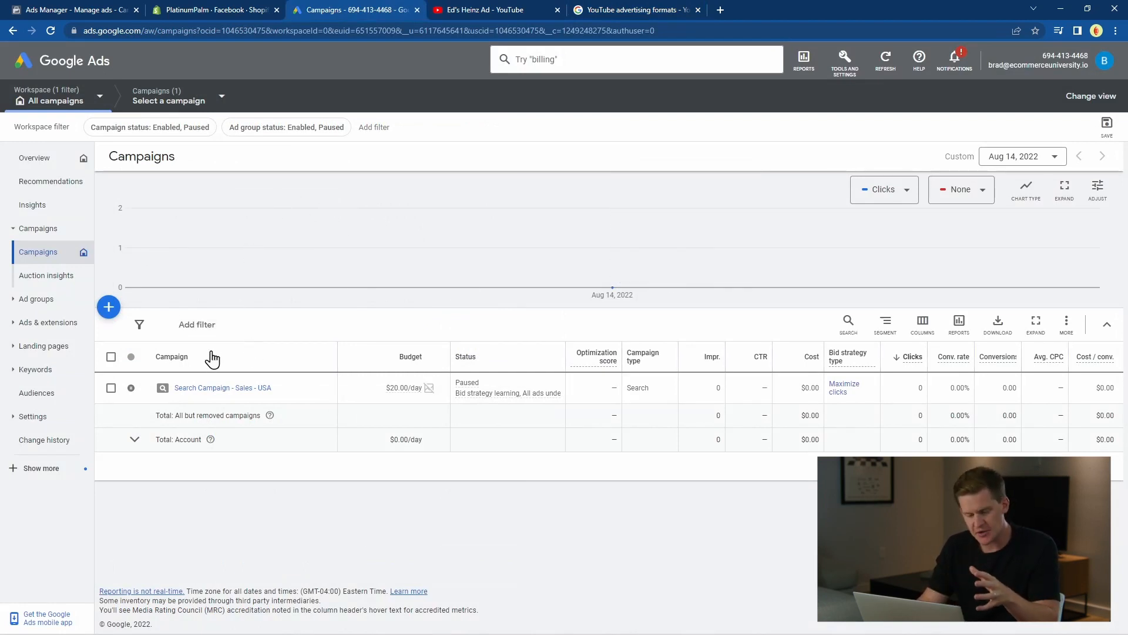
{"action": "left_click", "coordinate": [105, 311]}
{"action": "left_click", "coordinate": [203, 317]}
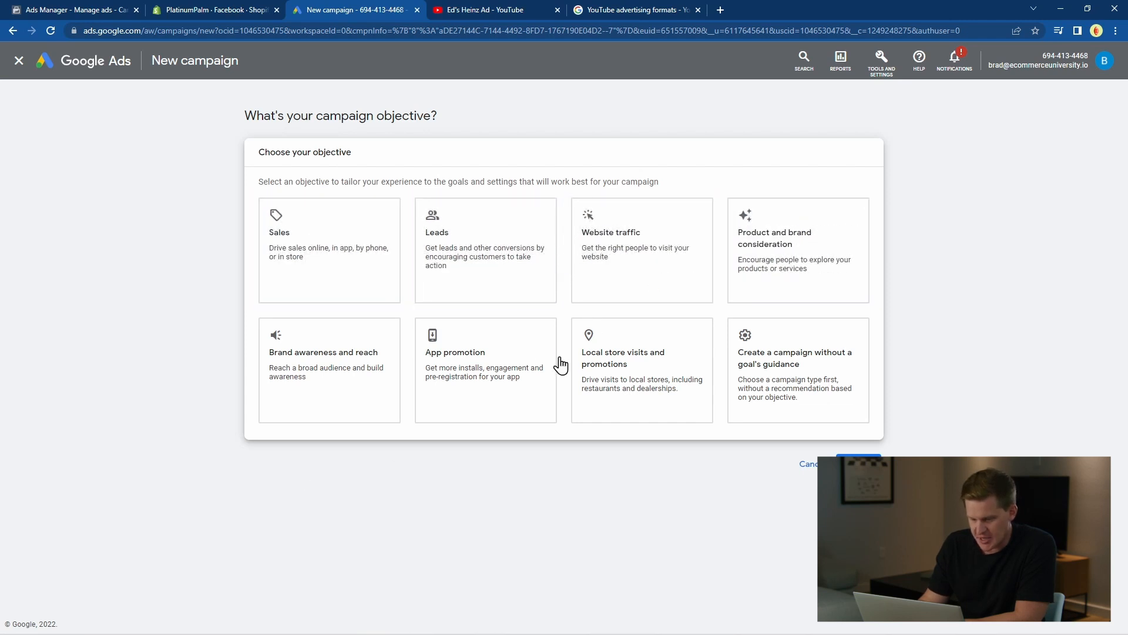
{"action": "left_click", "coordinate": [656, 233]}
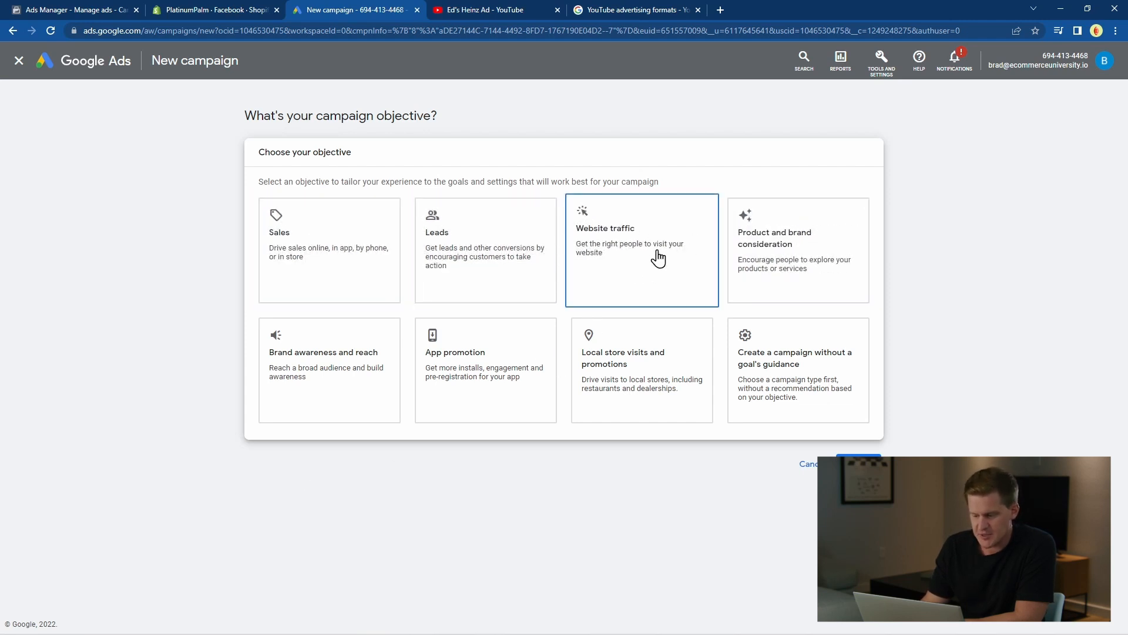
{"action": "left_click", "coordinate": [657, 251]}
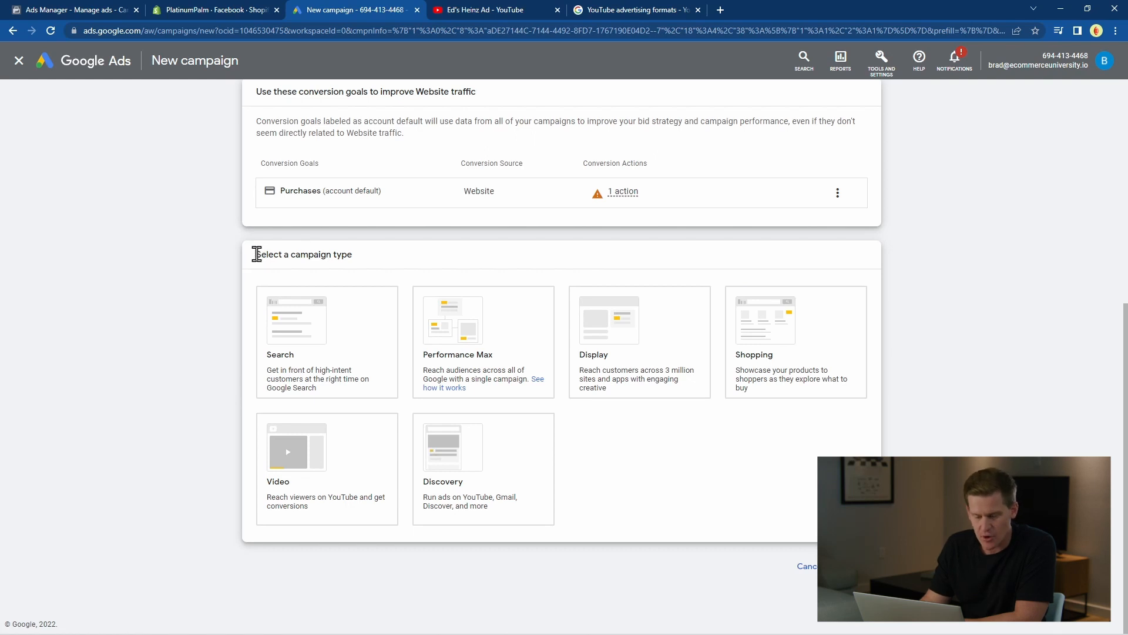
- Choose Video as the campaign type and continue to the campaign settings
{"action": "left_click", "coordinate": [299, 332]}
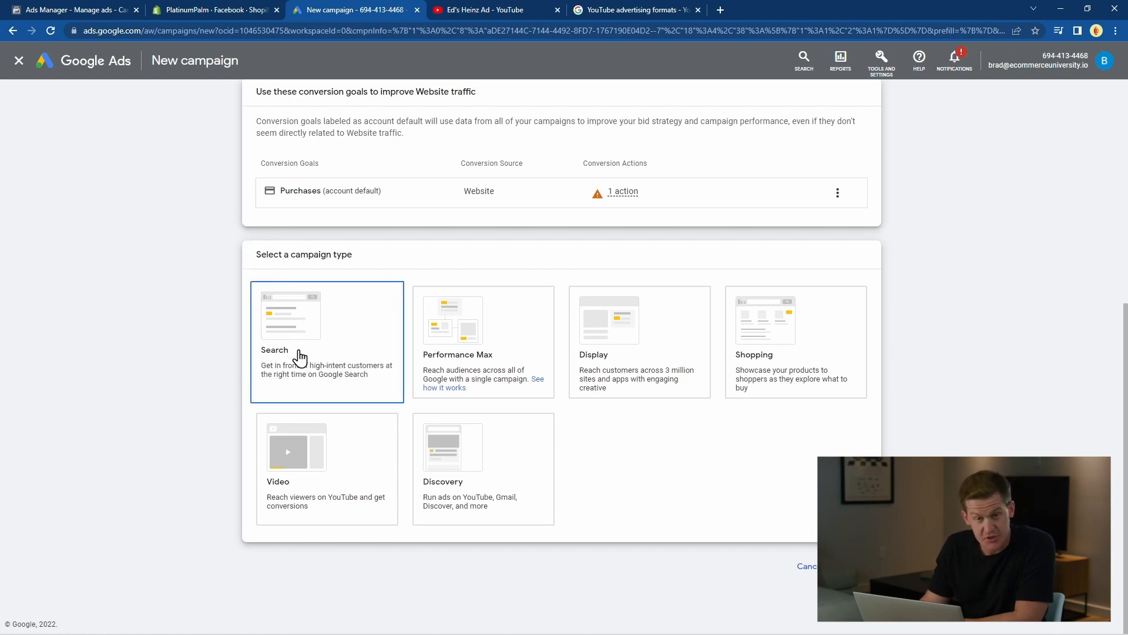
{"action": "left_click", "coordinate": [438, 359]}
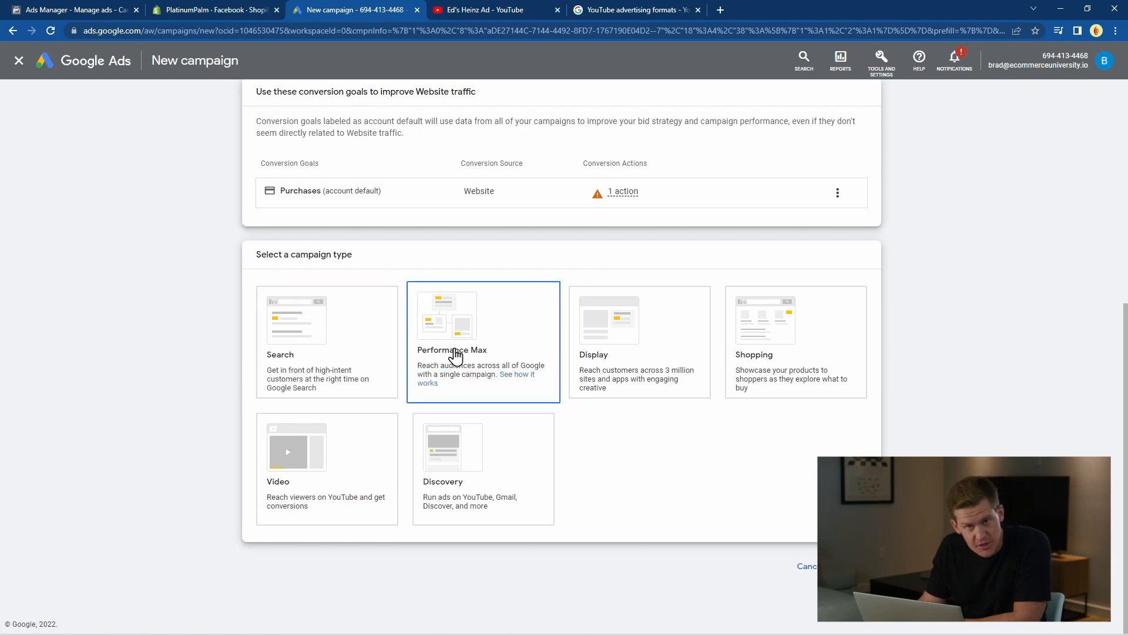
{"action": "left_click", "coordinate": [352, 464]}
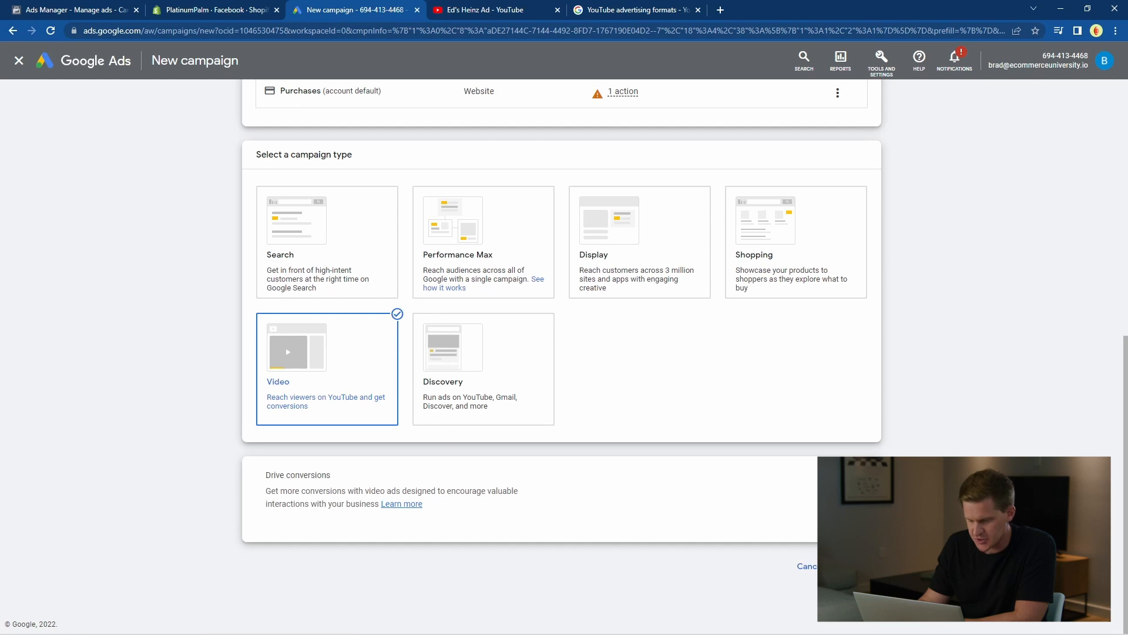
{"action": "left_click", "coordinate": [851, 566]}
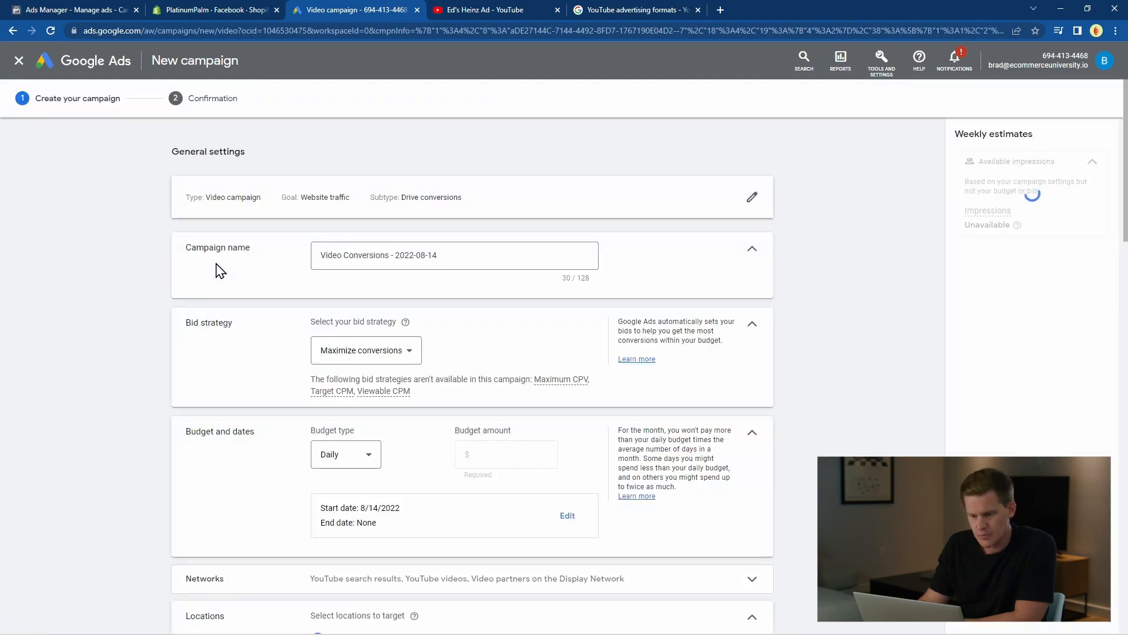
- Name the campaign "Video Ad - USA - Conversion"
{"action": "left_click", "coordinate": [456, 255]}
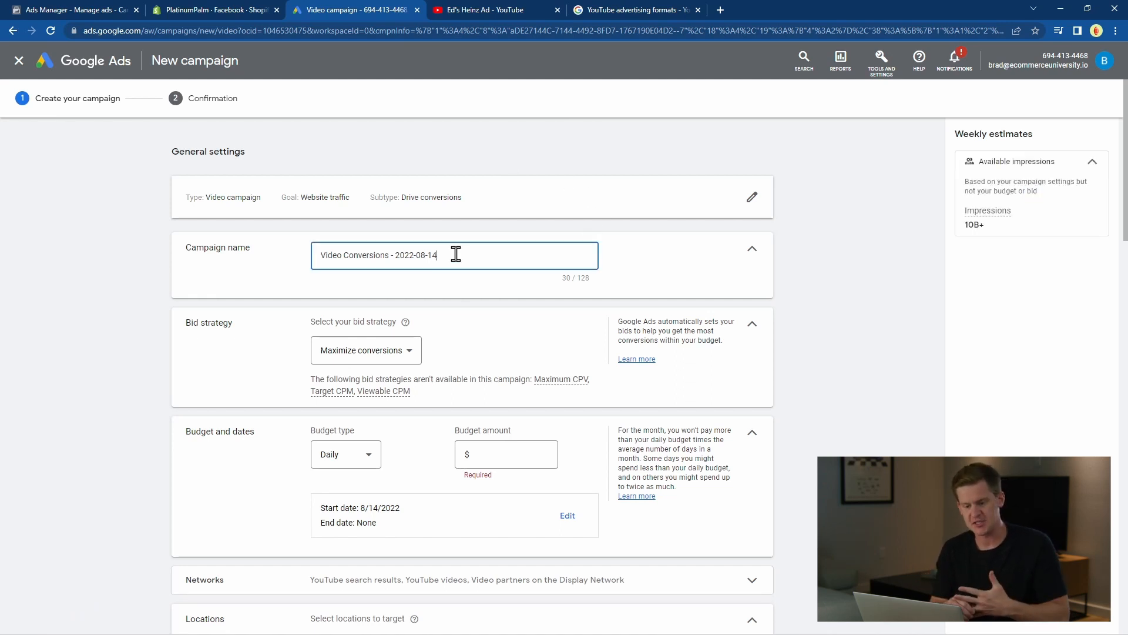
{"action": "key", "text": "ctrl+a"}
{"action": "type", "text": "V"}
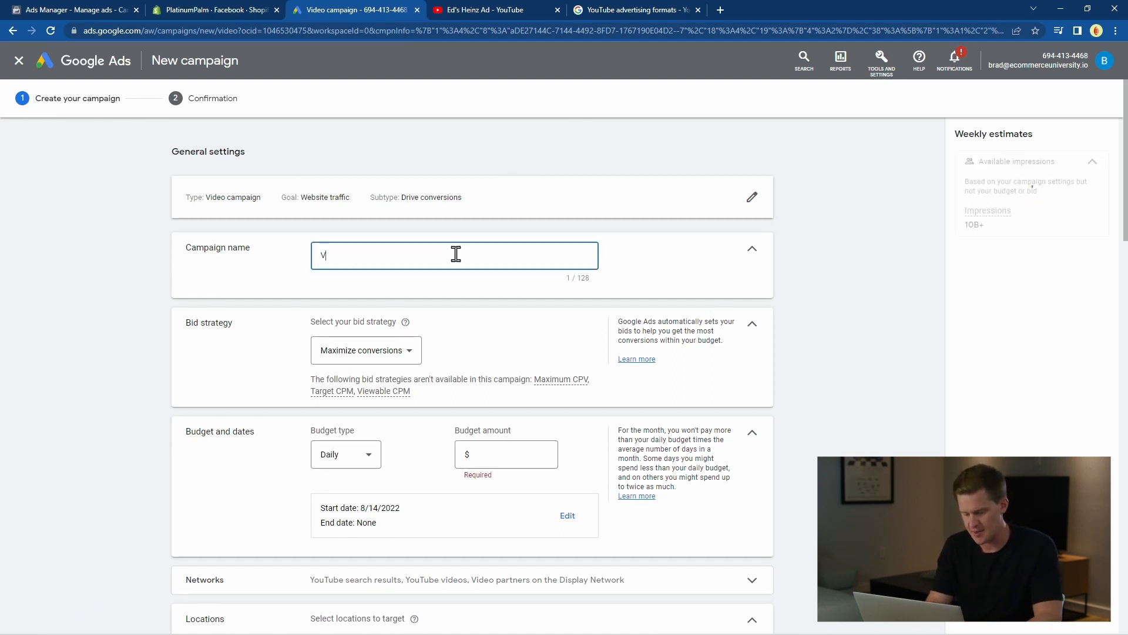
{"action": "type", "text": "ideo Ad - USA"}
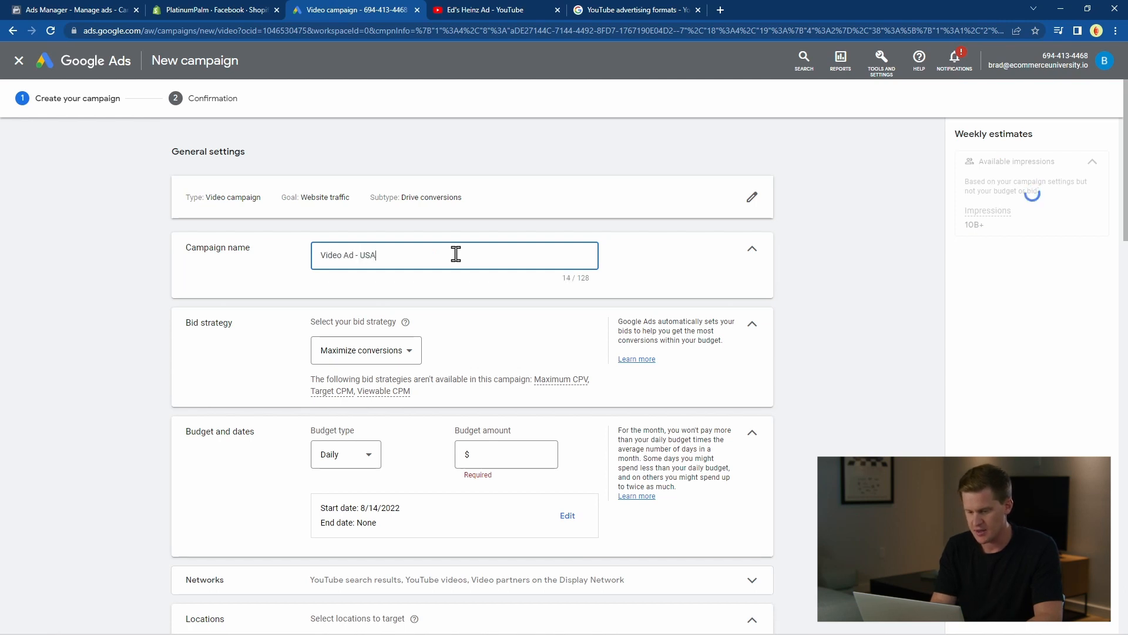
{"action": "type", "text": " - Conversion"}
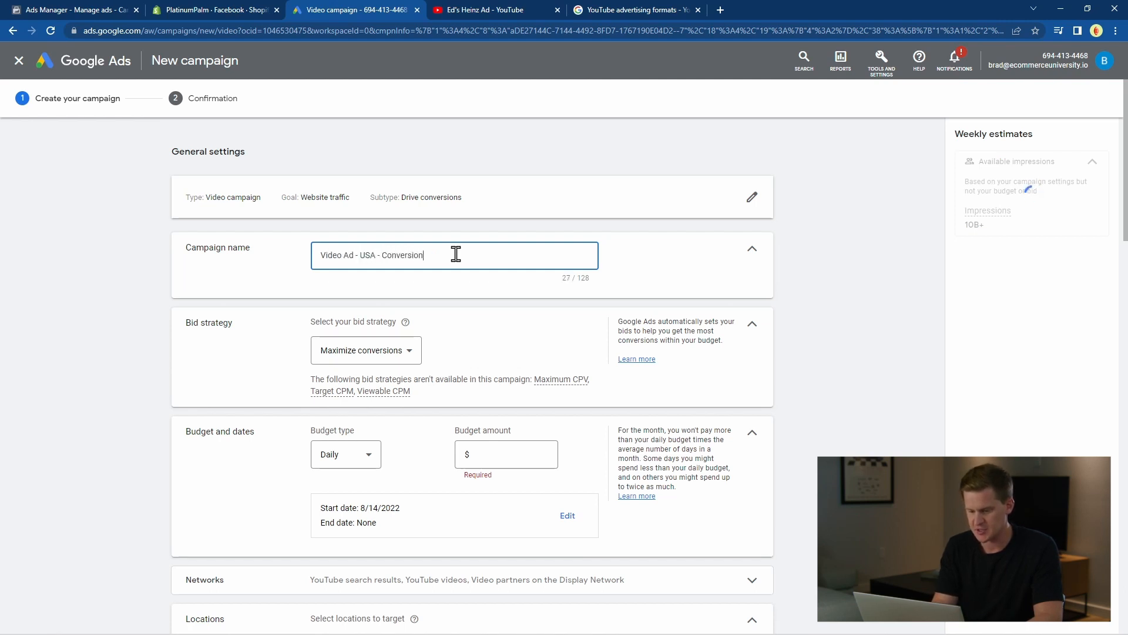
- Change the bid strategy to Target CPA and set the target CPA to $25.00
{"action": "scroll", "coordinate": [388, 412], "scroll_direction": "down", "scroll_amount": 3}
{"action": "left_click", "coordinate": [394, 176]}
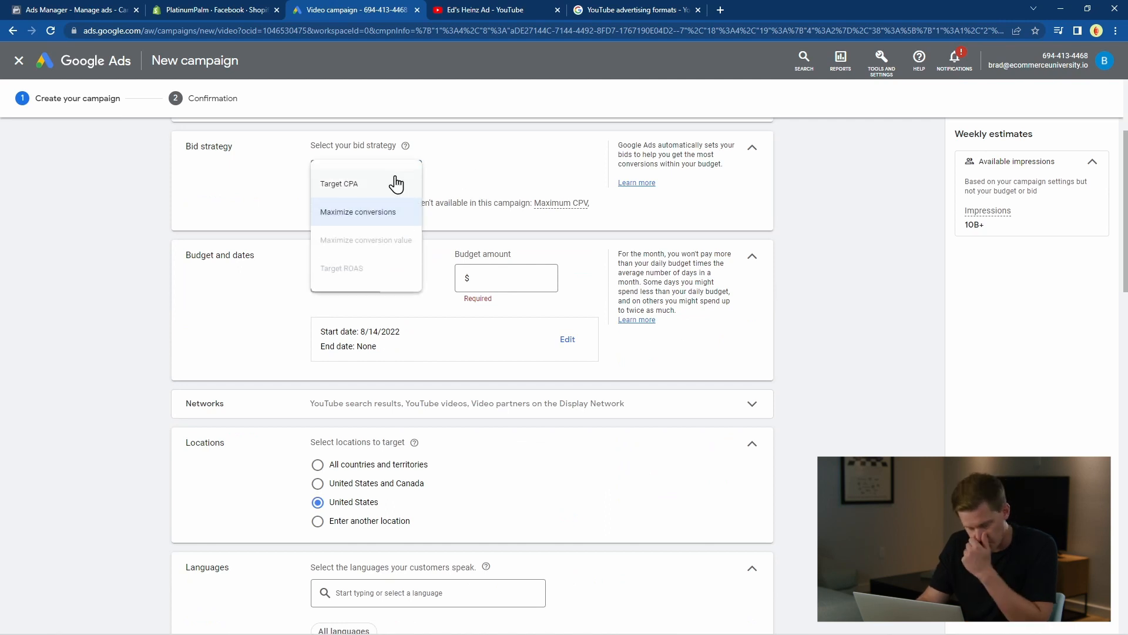
{"action": "left_click", "coordinate": [395, 183]}
{"action": "left_click", "coordinate": [381, 270]}
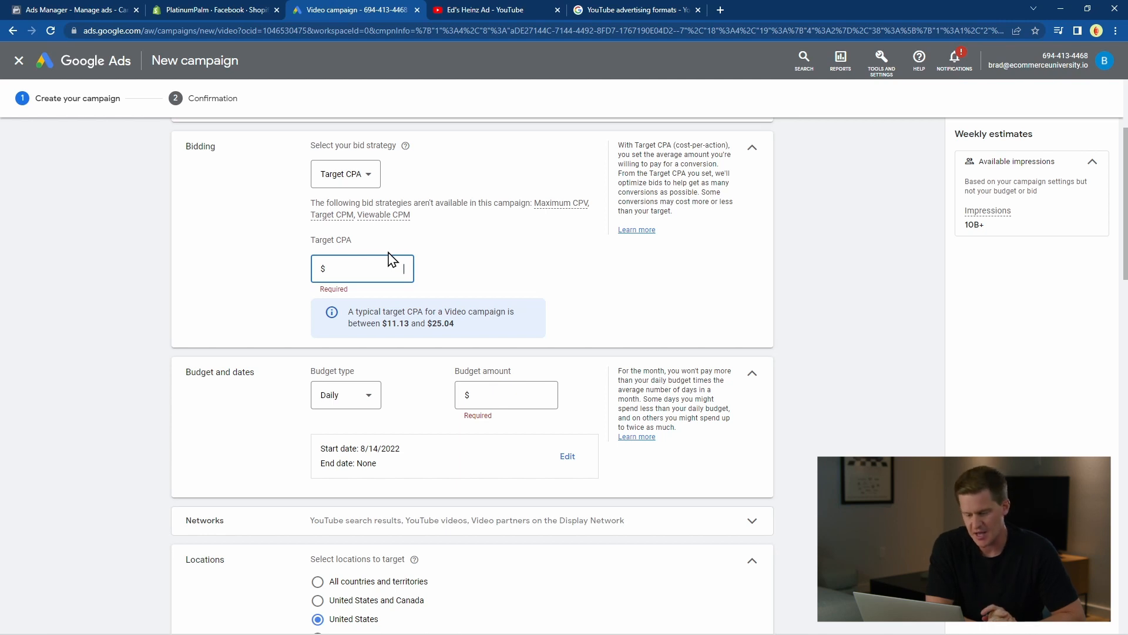
{"action": "type", "text": "30.00"}
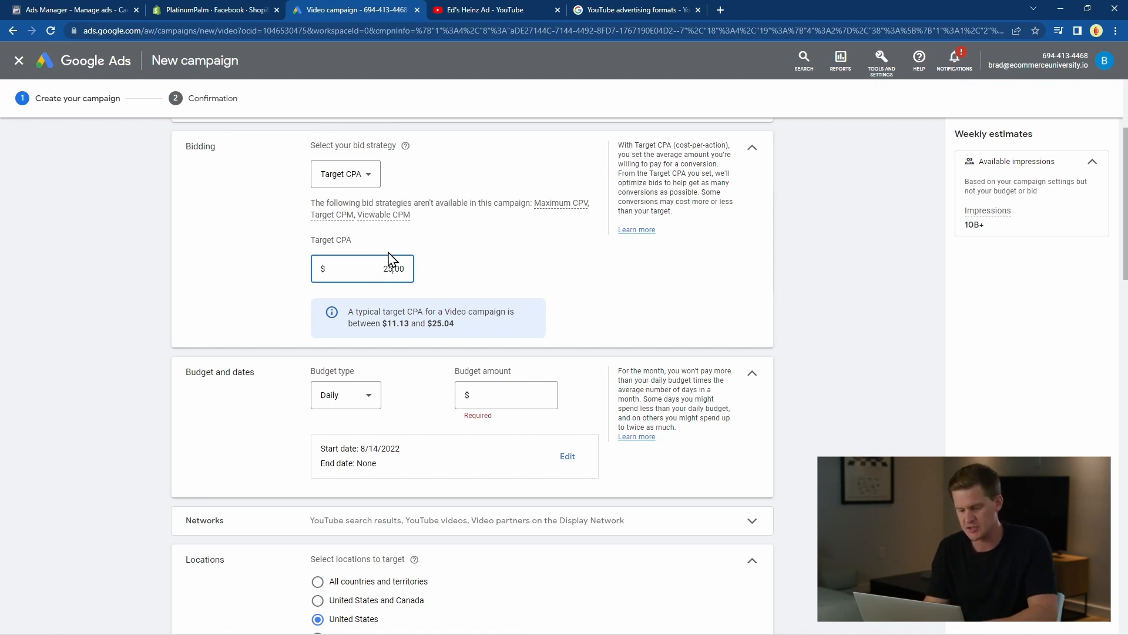
{"action": "left_click", "coordinate": [219, 281]}
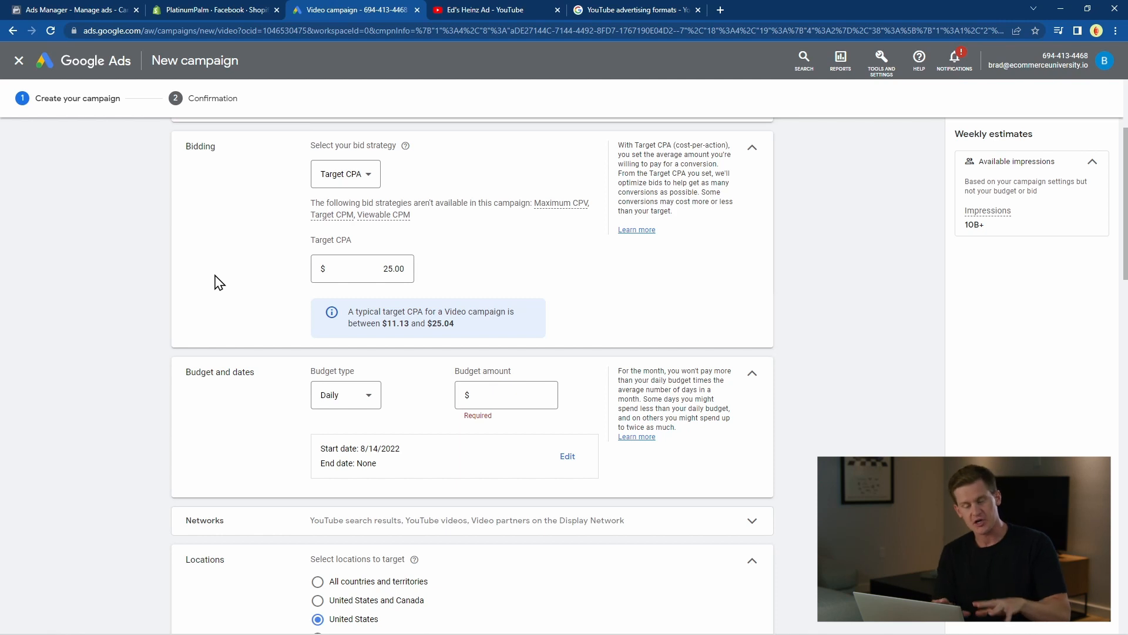
{"action": "left_click", "coordinate": [393, 275]}
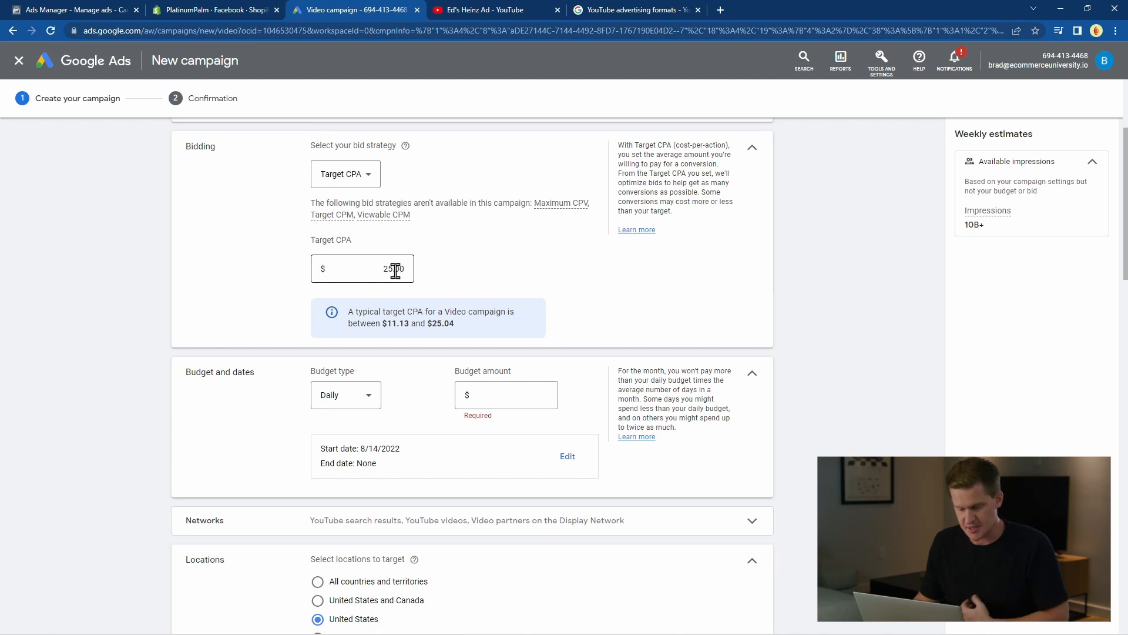
{"action": "left_click", "coordinate": [461, 272]}
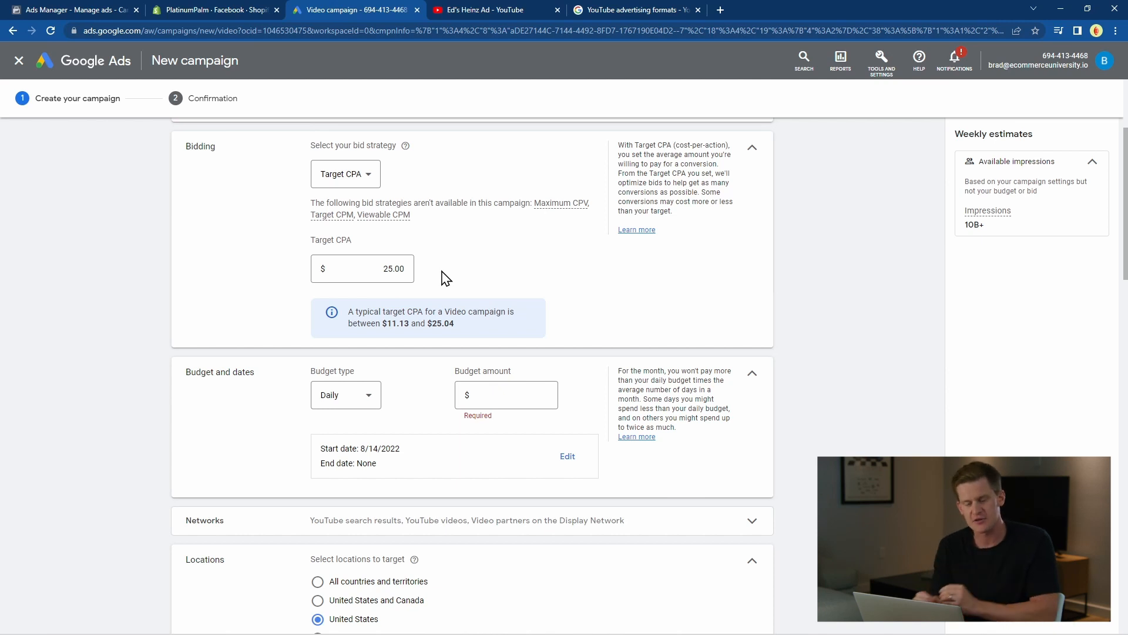
- Set the daily budget amount to $25.00 and check the budget recommendation
{"action": "scroll", "coordinate": [442, 257], "scroll_direction": "down", "scroll_amount": 1}
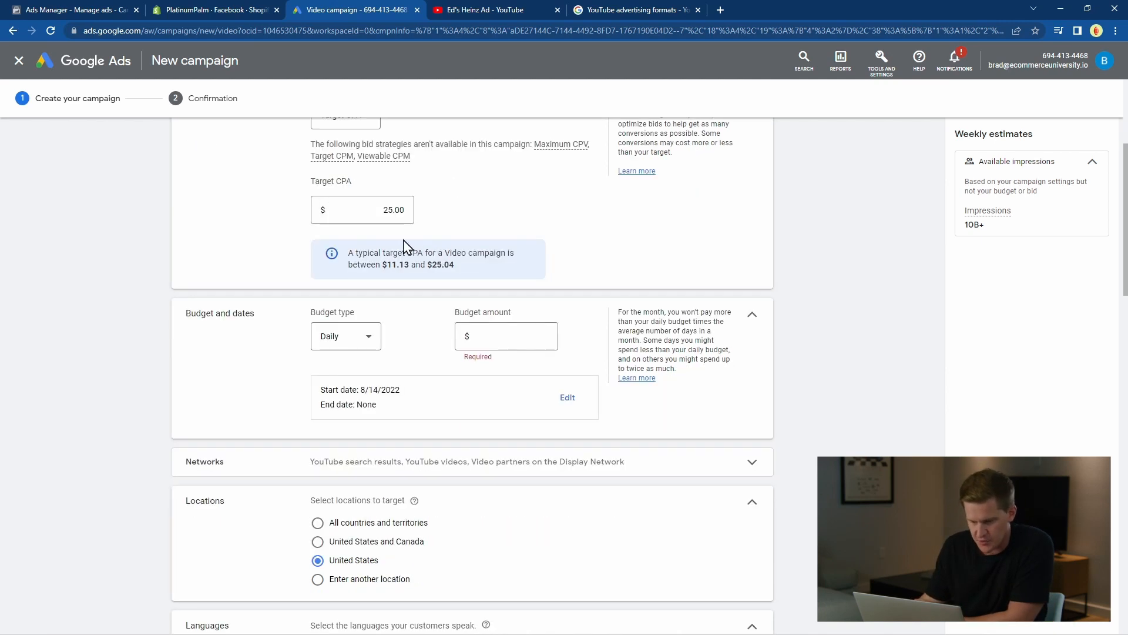
{"action": "scroll", "coordinate": [404, 246], "scroll_direction": "down", "scroll_amount": 1}
{"action": "left_click", "coordinate": [496, 277]}
{"action": "type", "text": "25"}
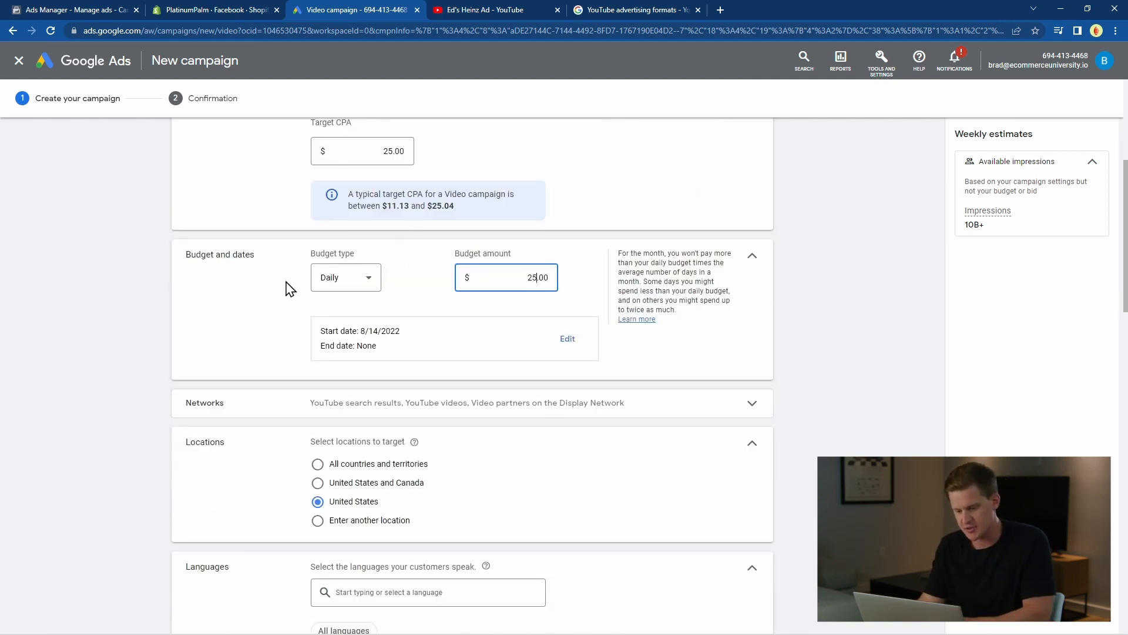
{"action": "left_click", "coordinate": [288, 288]}
{"action": "scroll", "coordinate": [230, 326], "scroll_direction": "down", "scroll_amount": 5}
{"action": "scroll", "coordinate": [232, 326], "scroll_direction": "up", "scroll_amount": 2}
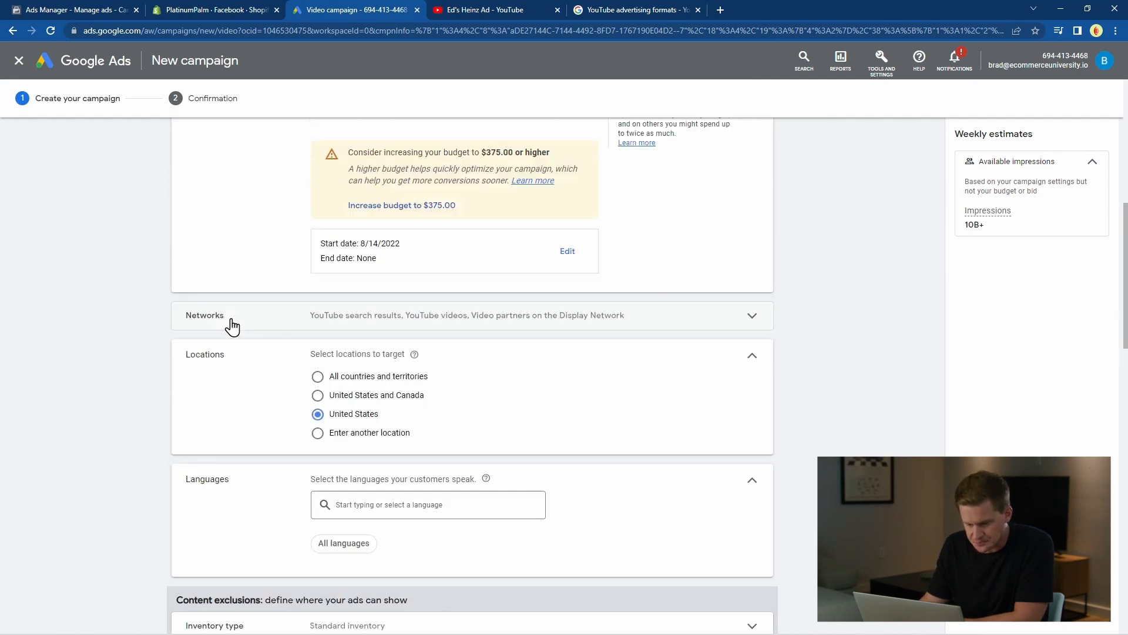
{"action": "scroll", "coordinate": [232, 327], "scroll_direction": "up", "scroll_amount": 1}
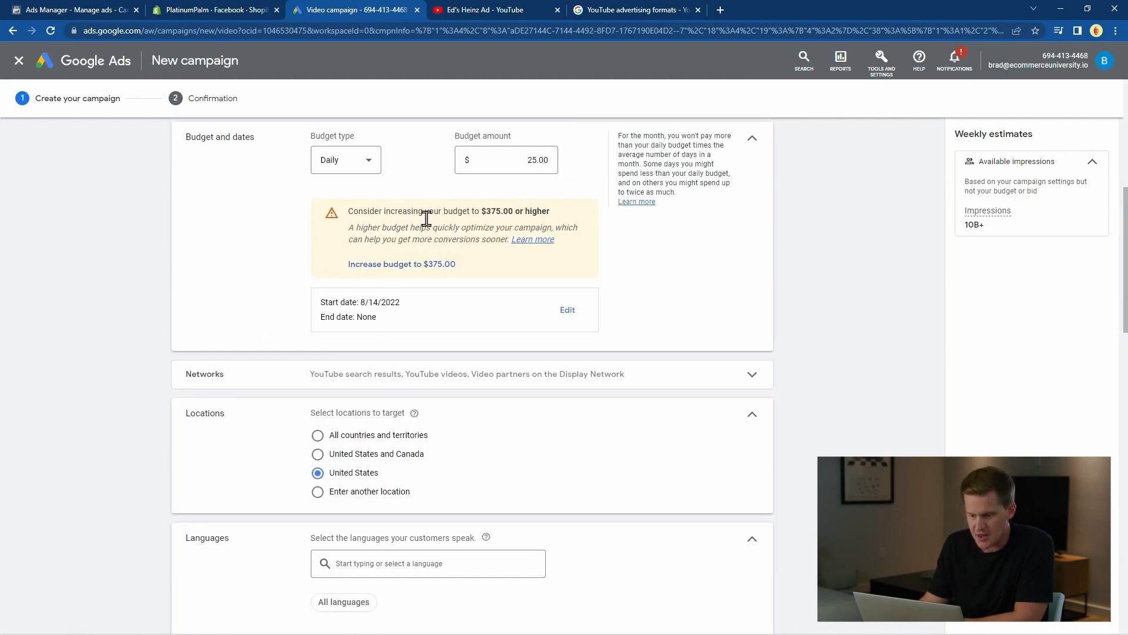
{"action": "double_click", "coordinate": [497, 211]}
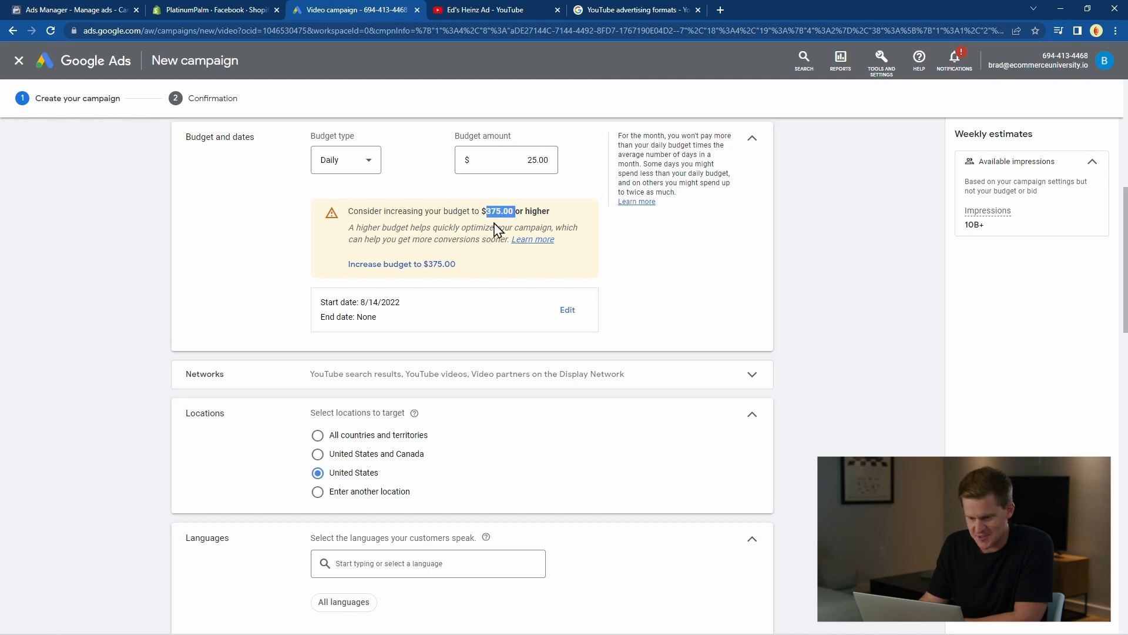
{"action": "left_click", "coordinate": [462, 223]}
- Review the campaign's network settings and the explanation of video partners on the Display Network
{"action": "scroll", "coordinate": [462, 223], "scroll_direction": "down", "scroll_amount": 1}
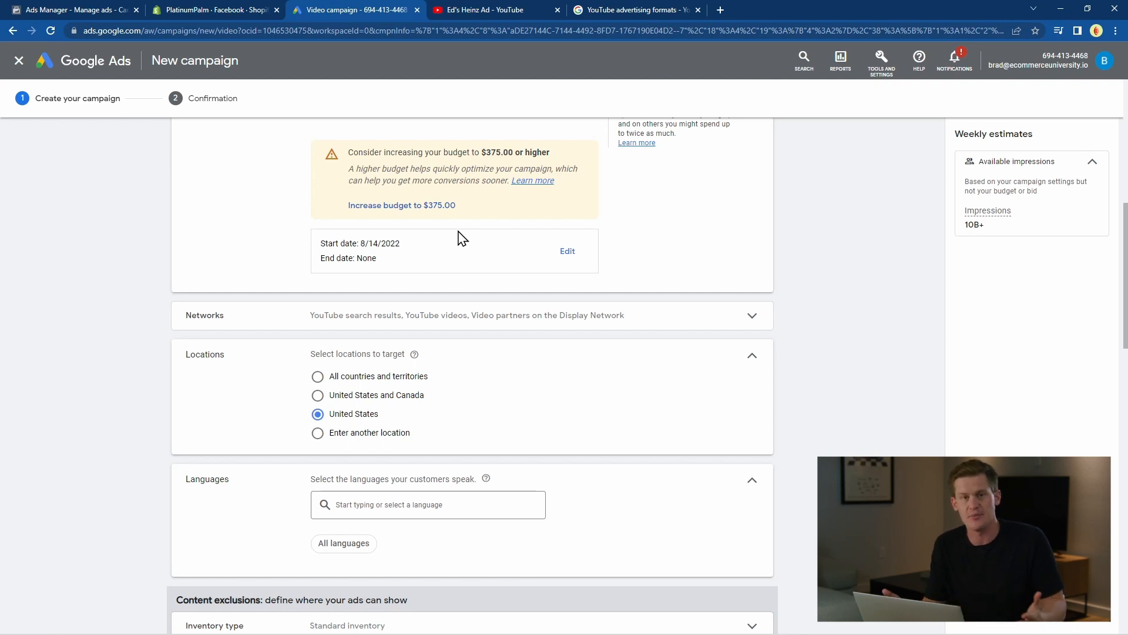
{"action": "scroll", "coordinate": [447, 241], "scroll_direction": "down", "scroll_amount": 2}
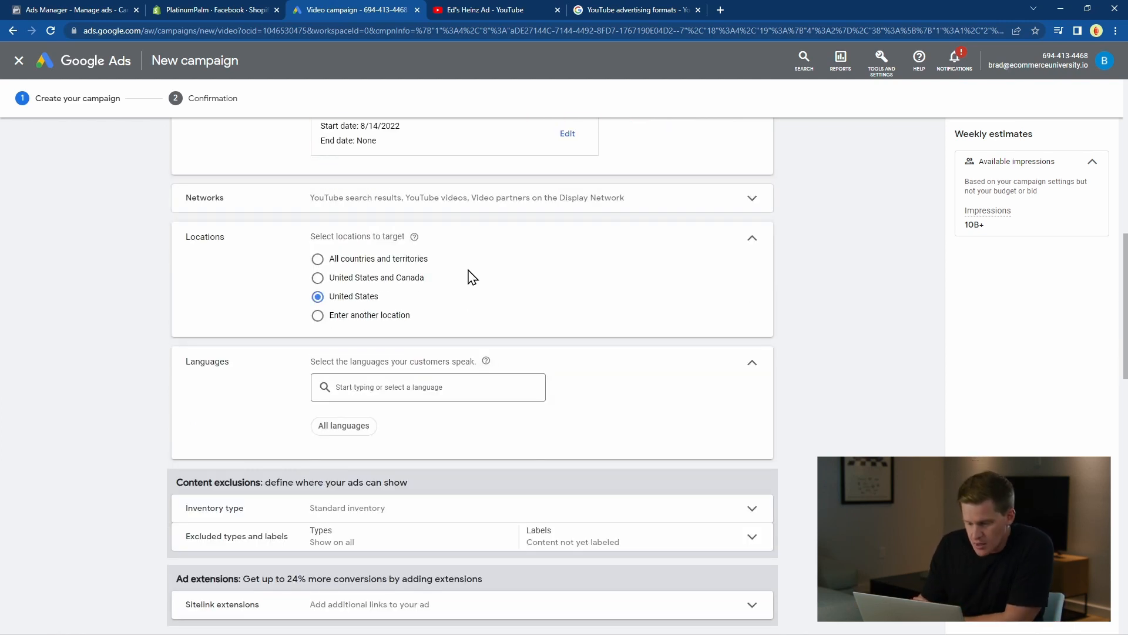
{"action": "left_click", "coordinate": [517, 207]}
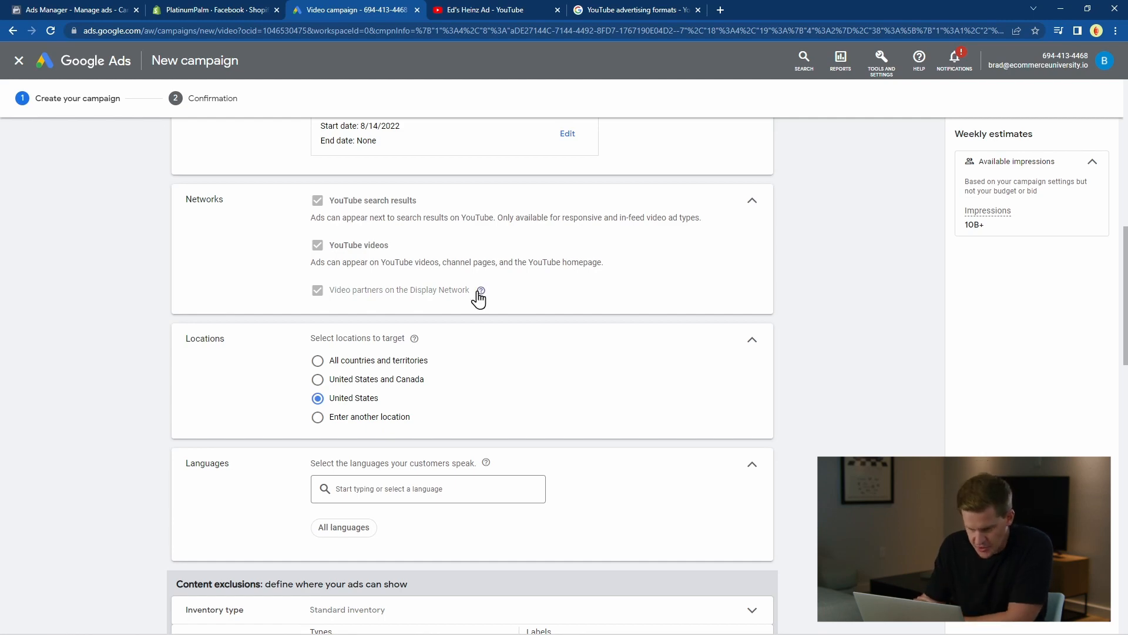
{"action": "mouse_move", "coordinate": [477, 293]}
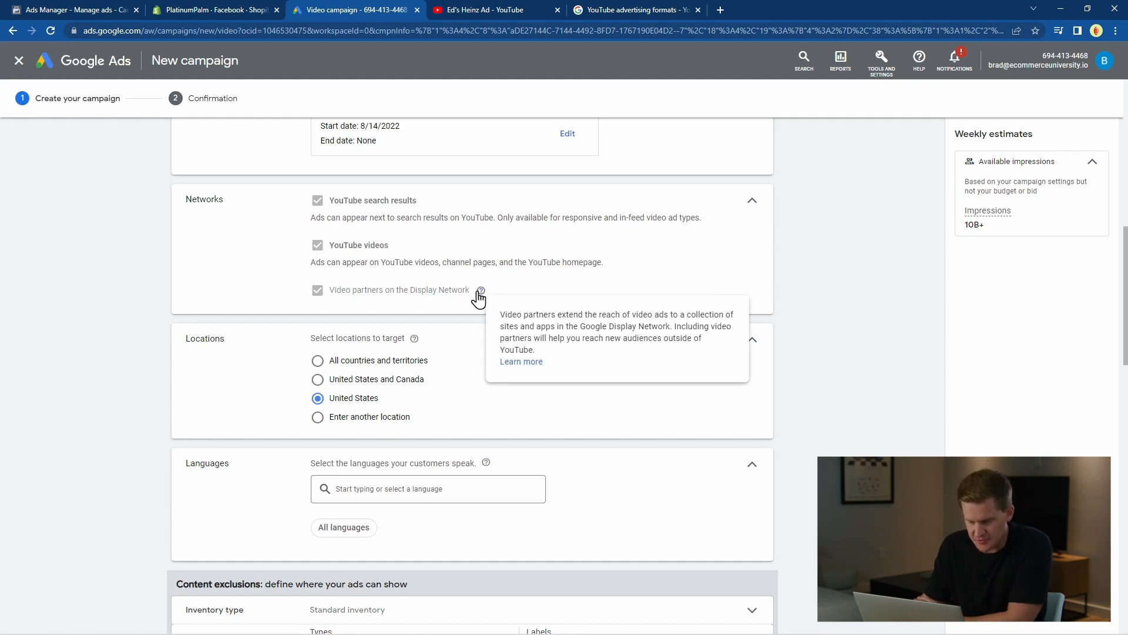
{"action": "left_click", "coordinate": [754, 203]}
- Set English as the language of the customers to target
{"action": "scroll", "coordinate": [503, 245], "scroll_direction": "down", "scroll_amount": 2}
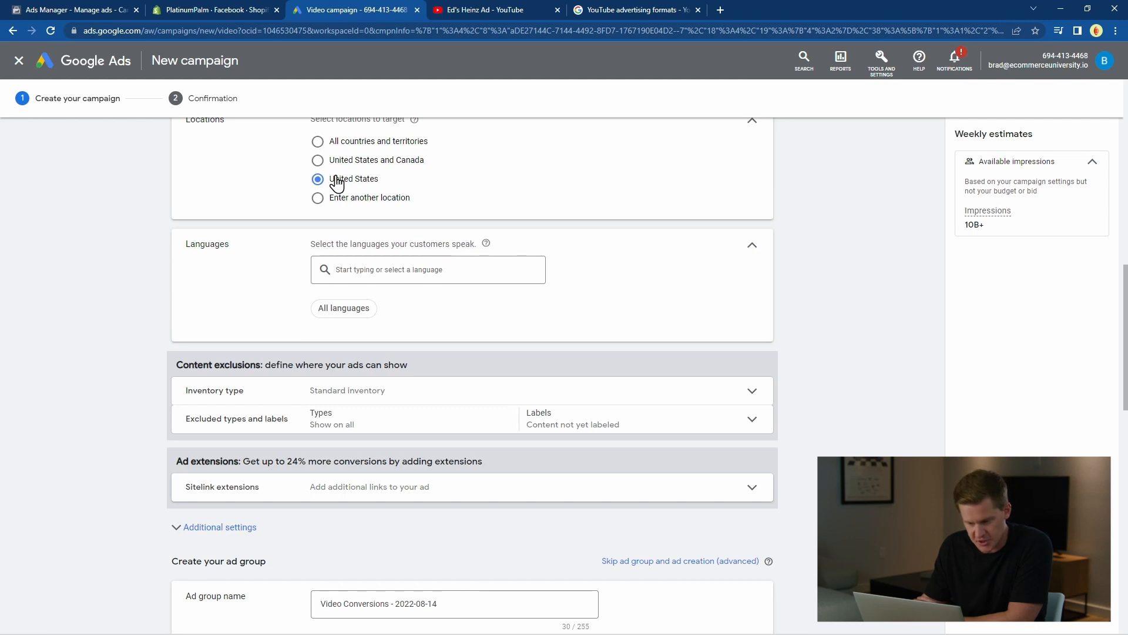
{"action": "scroll", "coordinate": [446, 241], "scroll_direction": "down", "scroll_amount": 1}
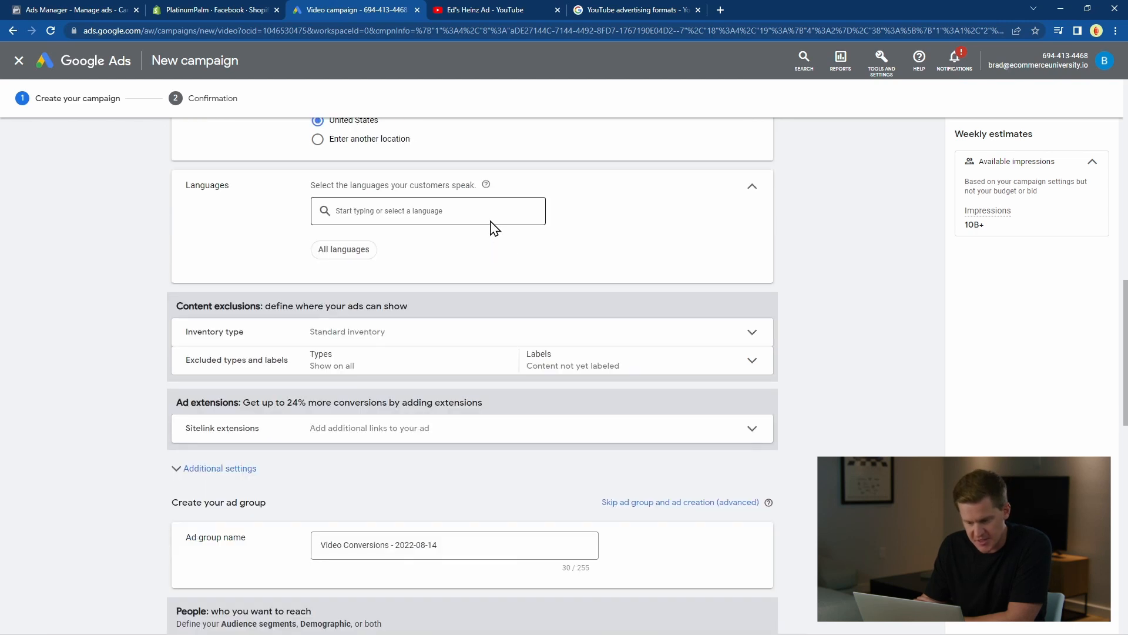
{"action": "left_click", "coordinate": [375, 212]}
{"action": "type", "text": "engl"}
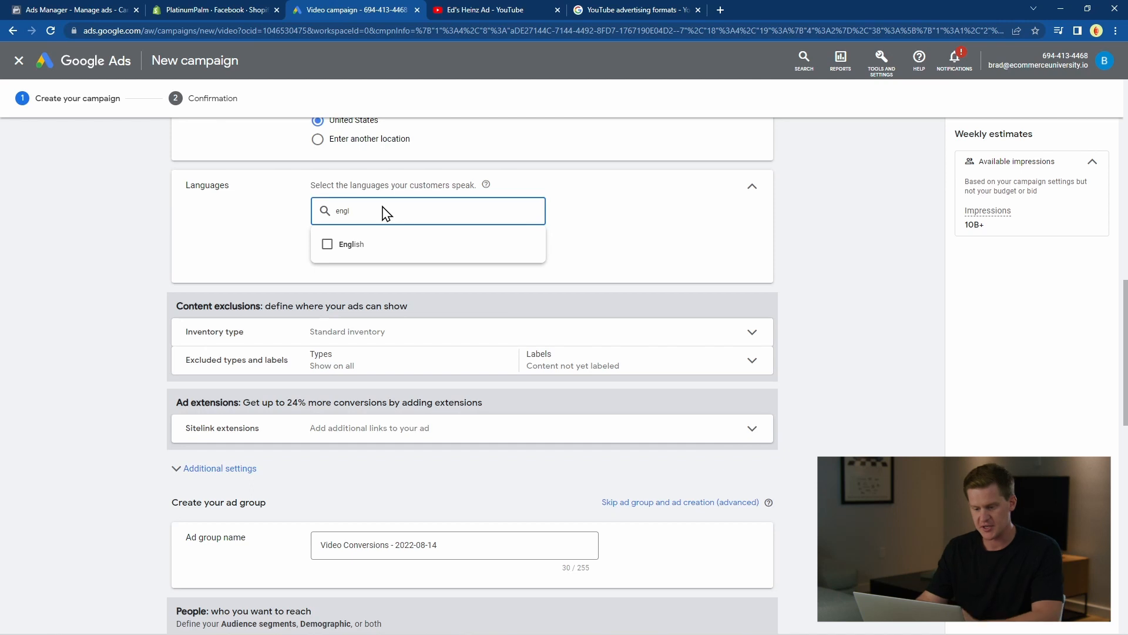
{"action": "left_click", "coordinate": [367, 251]}
{"action": "left_click", "coordinate": [218, 252]}
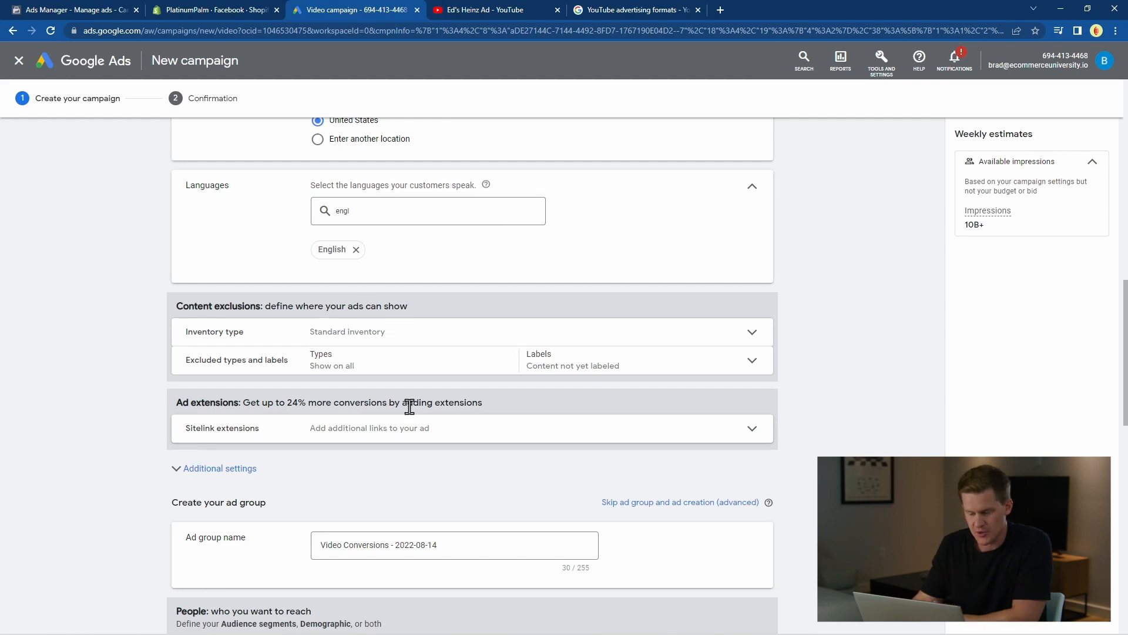
- Review the inventory types under content exclusions and expand the excluded types and labels
{"action": "left_click", "coordinate": [404, 340]}
{"action": "scroll", "coordinate": [253, 384], "scroll_direction": "down", "scroll_amount": 2}
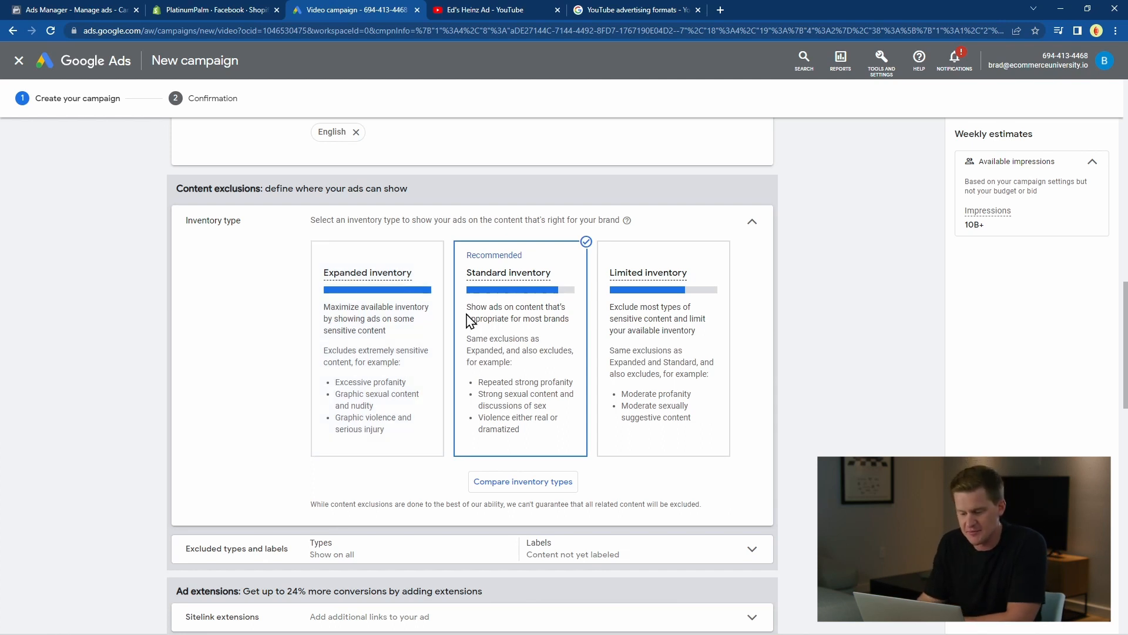
{"action": "scroll", "coordinate": [526, 312], "scroll_direction": "down", "scroll_amount": 1}
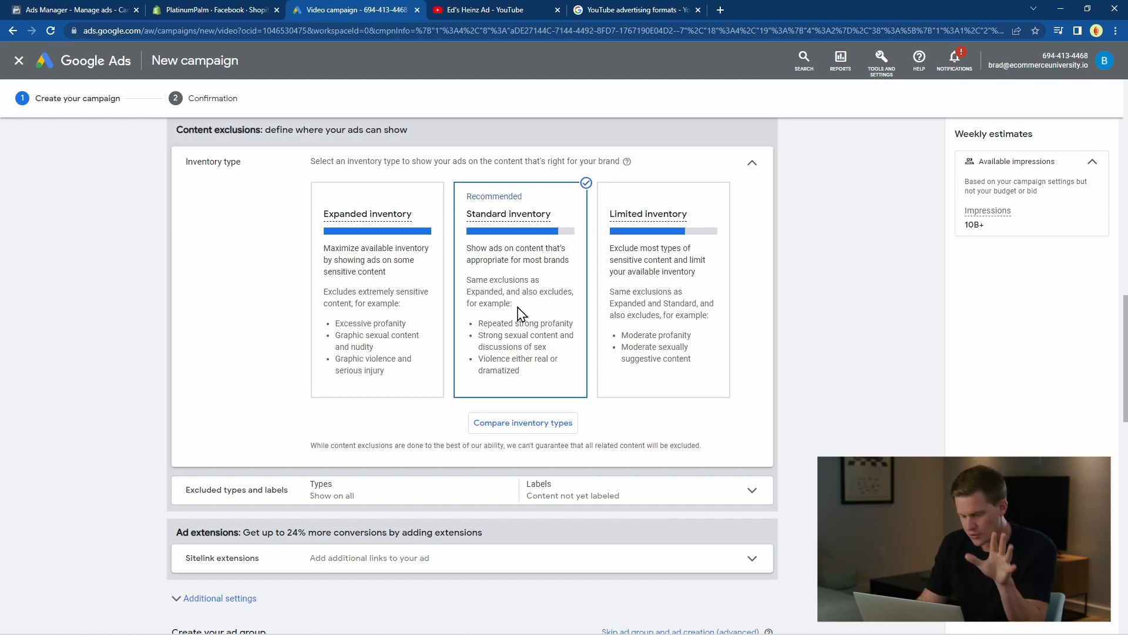
{"action": "scroll", "coordinate": [352, 253], "scroll_direction": "down", "scroll_amount": 1}
{"action": "scroll", "coordinate": [388, 226], "scroll_direction": "down", "scroll_amount": 2}
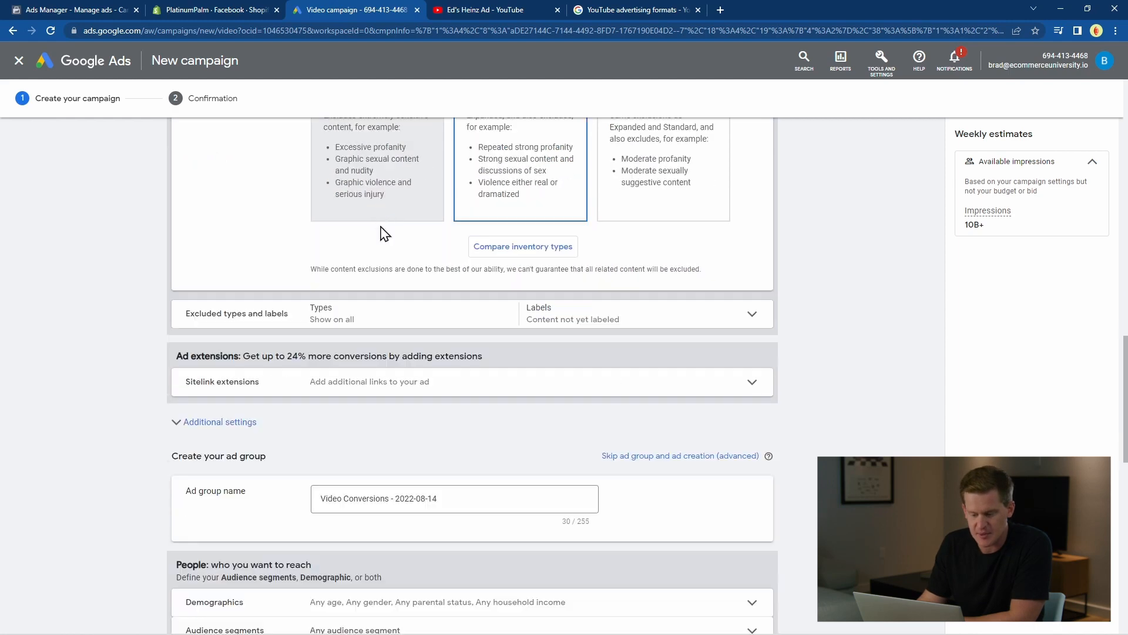
{"action": "scroll", "coordinate": [391, 253], "scroll_direction": "up", "scroll_amount": 1}
{"action": "left_click", "coordinate": [750, 376]}
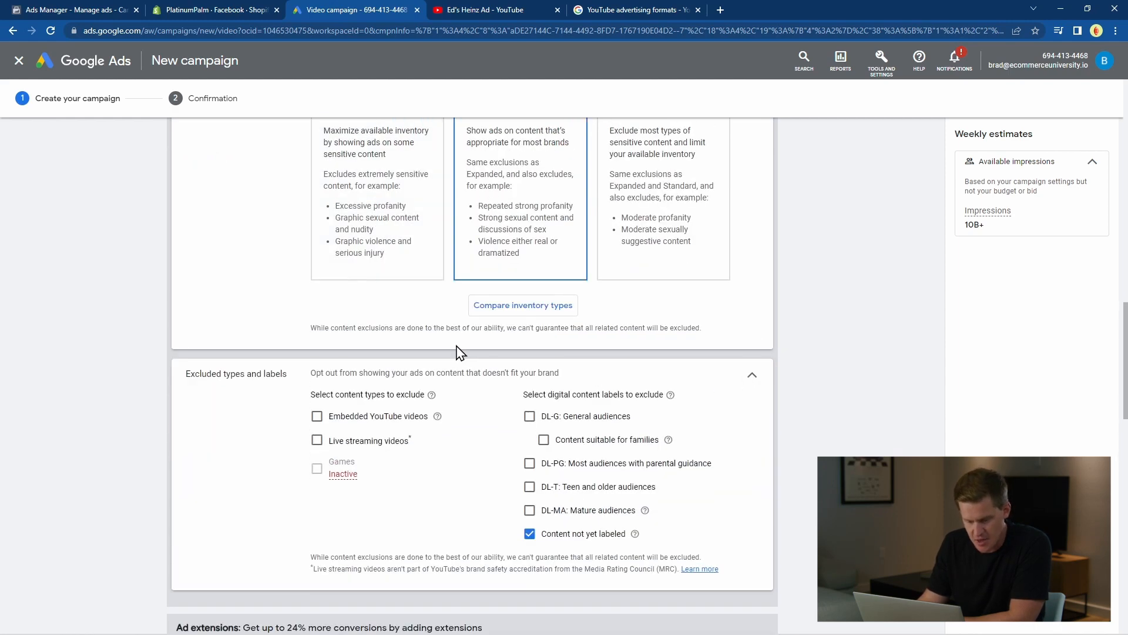
- Exclude live streaming videos from the content types on which the ads can show
{"action": "scroll", "coordinate": [453, 359], "scroll_direction": "down", "scroll_amount": 1}
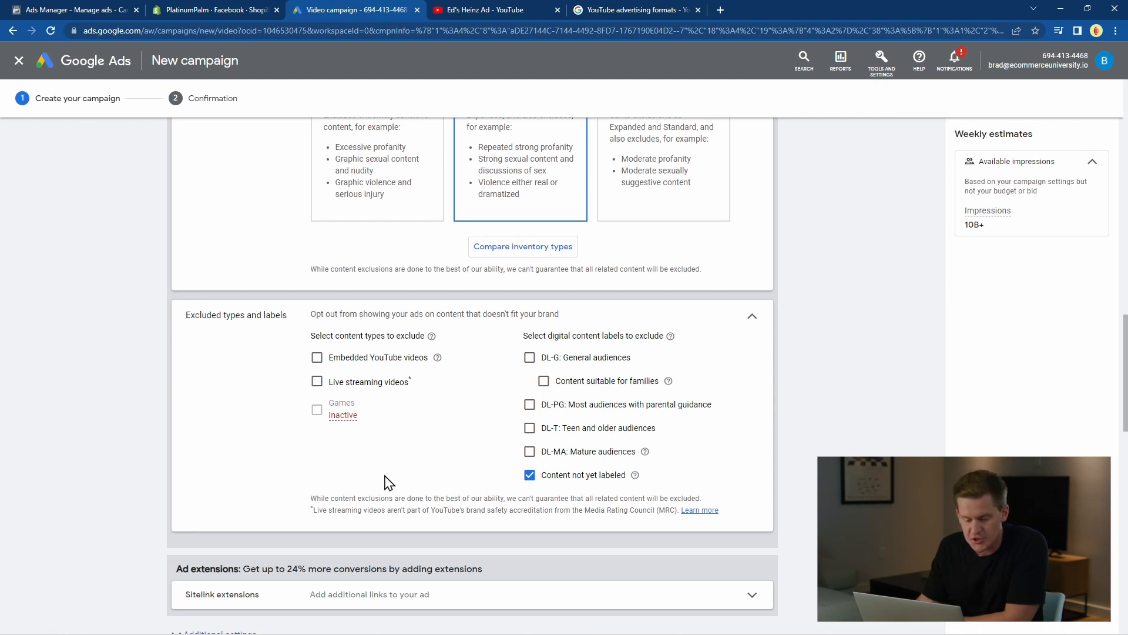
{"action": "left_click", "coordinate": [316, 381]}
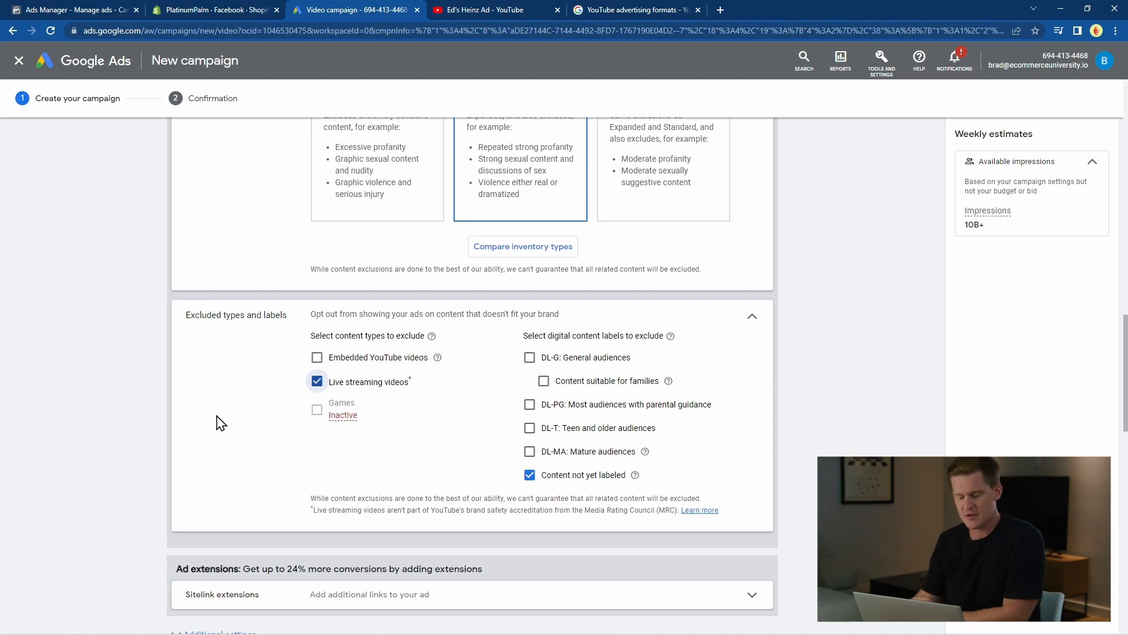
- Expand the campaign's additional settings and review the sitelink extension fields without filling them in
{"action": "scroll", "coordinate": [306, 297], "scroll_direction": "down", "scroll_amount": 1}
{"action": "scroll", "coordinate": [306, 297], "scroll_direction": "down", "scroll_amount": 6}
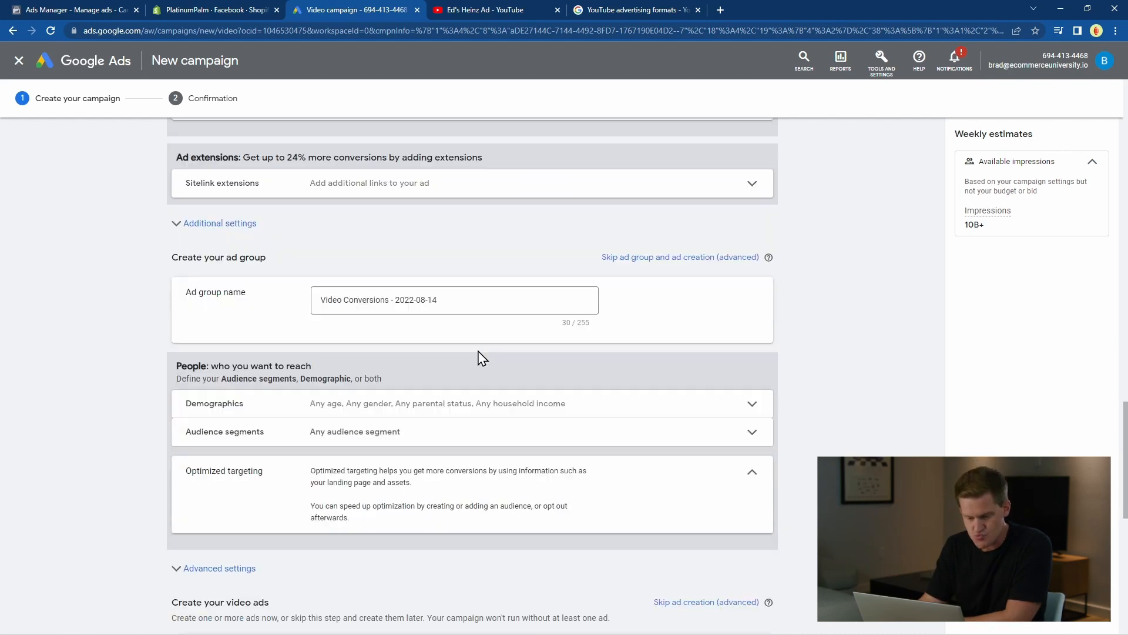
{"action": "left_click", "coordinate": [229, 235]}
{"action": "scroll", "coordinate": [75, 310], "scroll_direction": "down", "scroll_amount": 1}
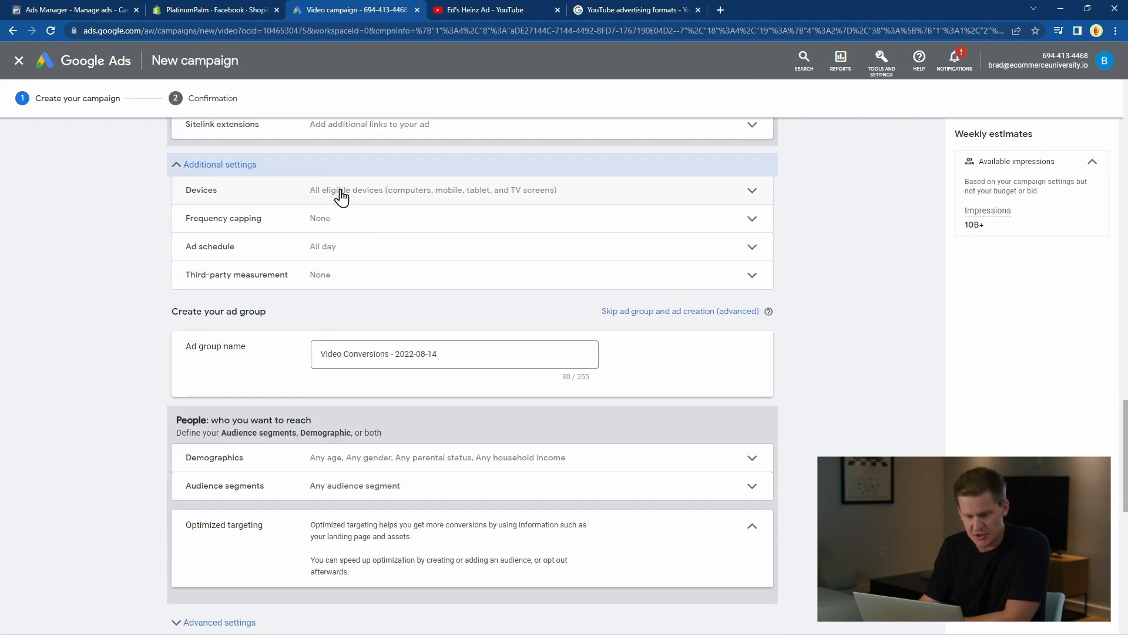
{"action": "scroll", "coordinate": [341, 197], "scroll_direction": "up", "scroll_amount": 1}
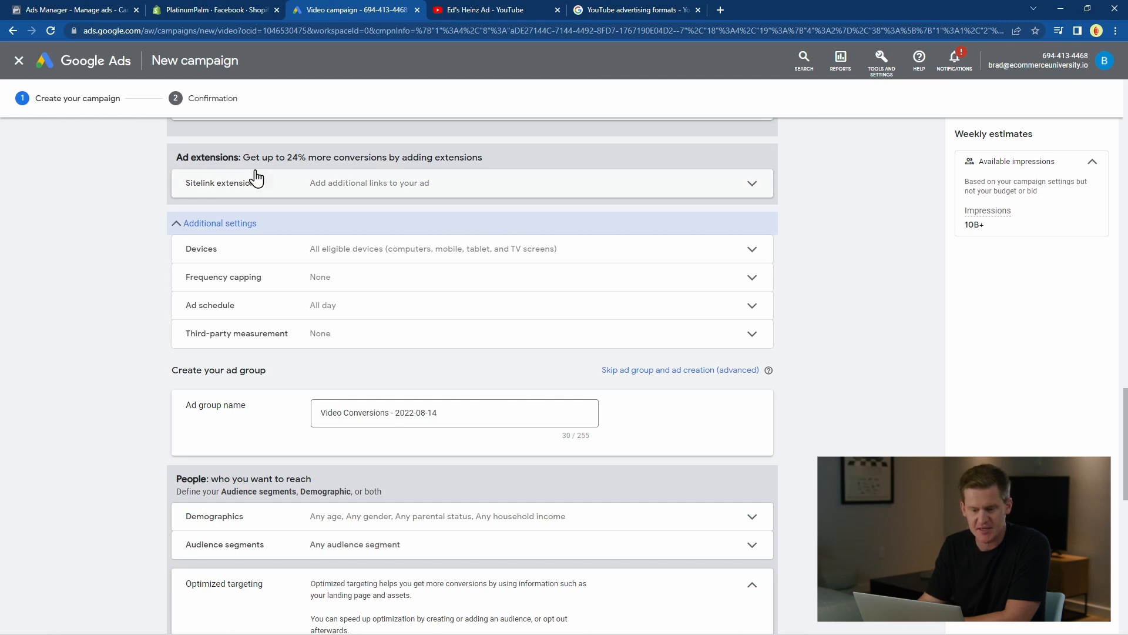
{"action": "left_click", "coordinate": [360, 191]}
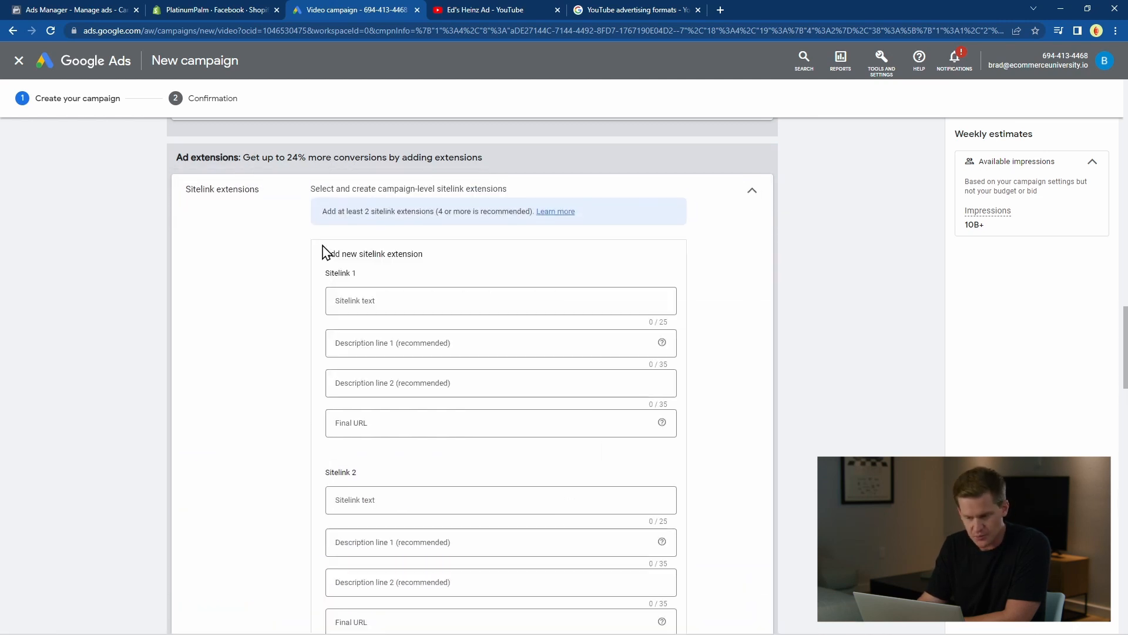
{"action": "left_click", "coordinate": [750, 195]}
- Set specific device targeting to computers, mobile phones and tablets, leaving out TV screens
{"action": "left_click", "coordinate": [754, 264]}
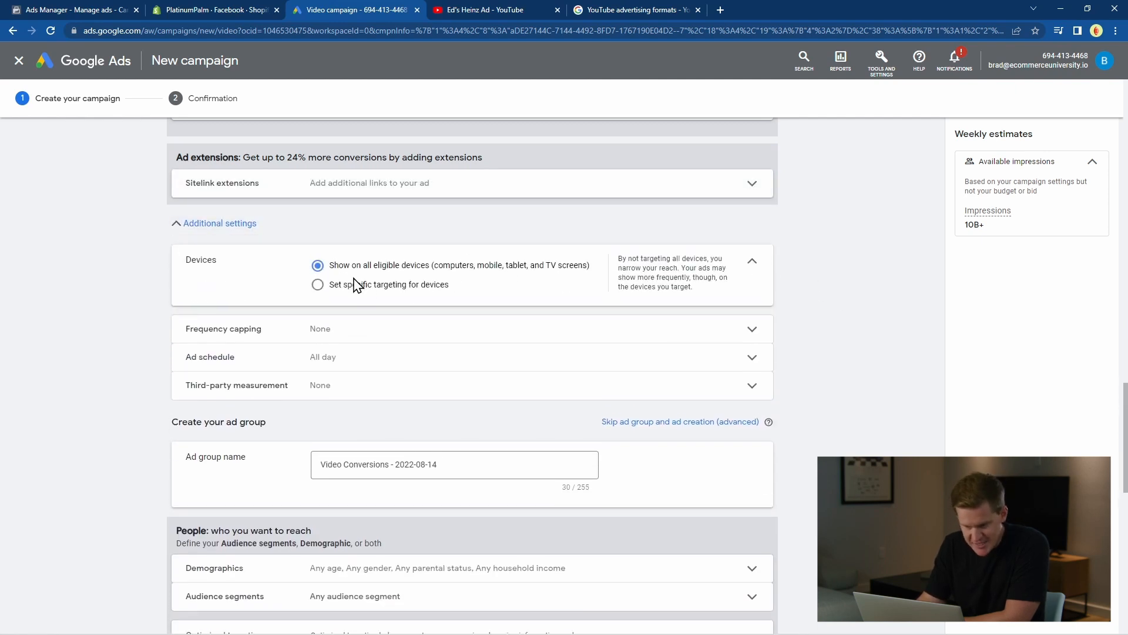
{"action": "left_click", "coordinate": [354, 284]}
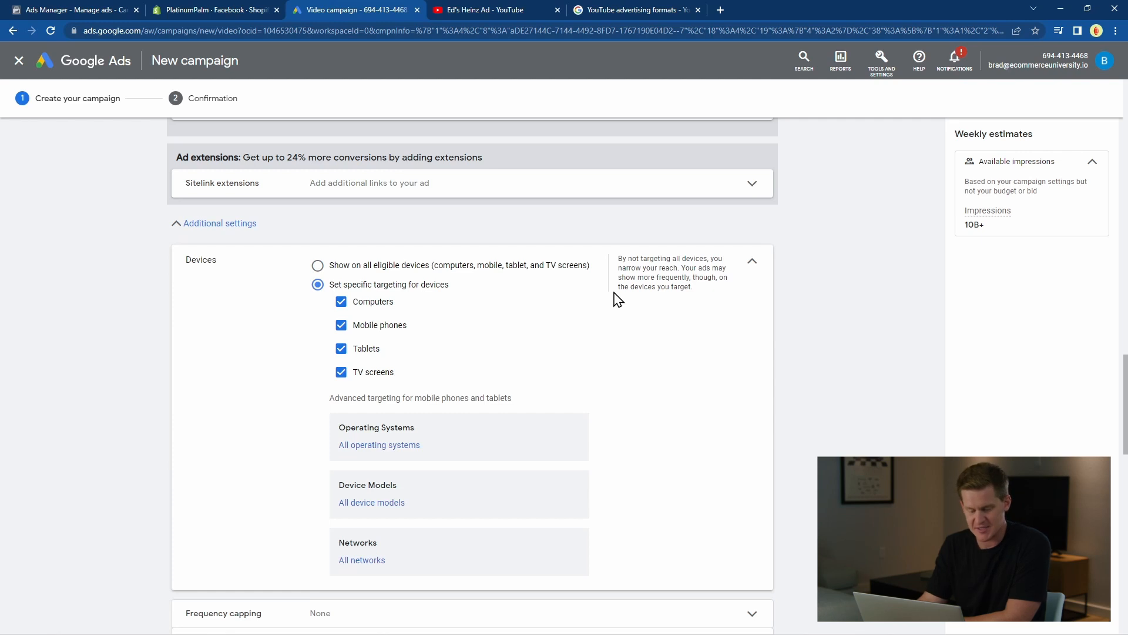
{"action": "left_click", "coordinate": [359, 384]}
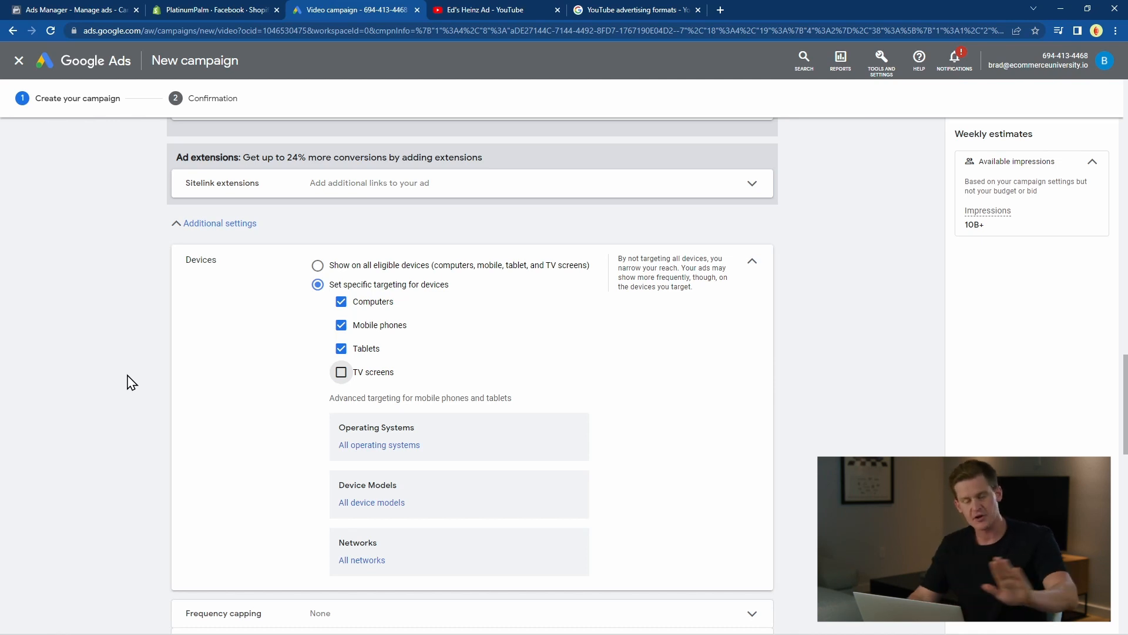
{"action": "left_click", "coordinate": [753, 261]}
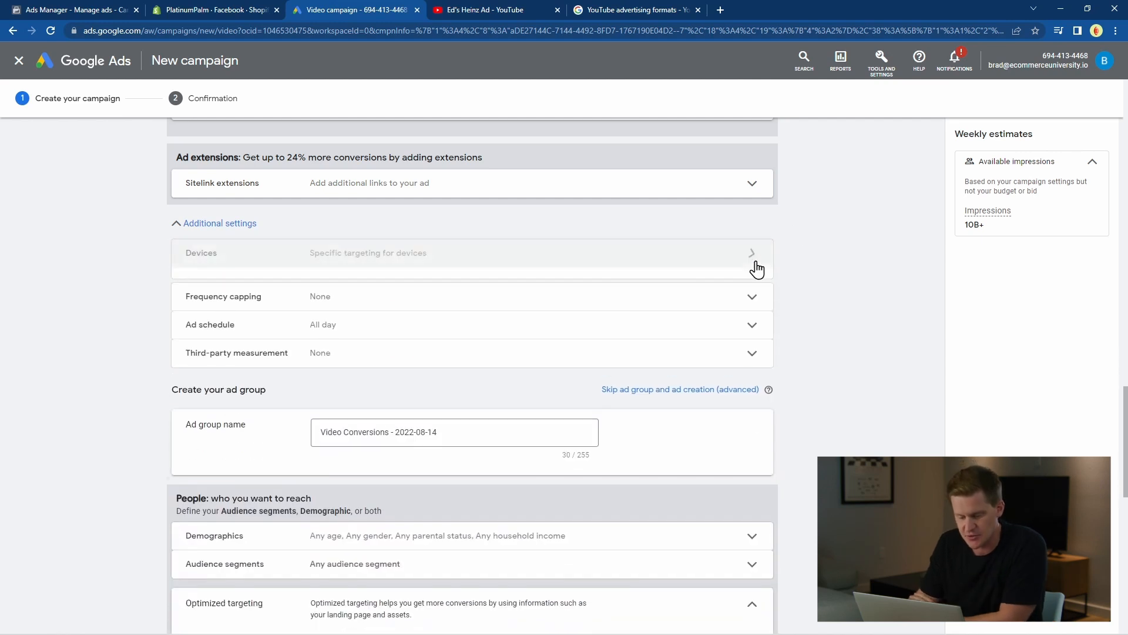
- Cap the campaign's impression frequency at 3 impressions per day for the same user
{"action": "scroll", "coordinate": [588, 294], "scroll_direction": "down", "scroll_amount": 1}
{"action": "left_click", "coordinate": [421, 226]}
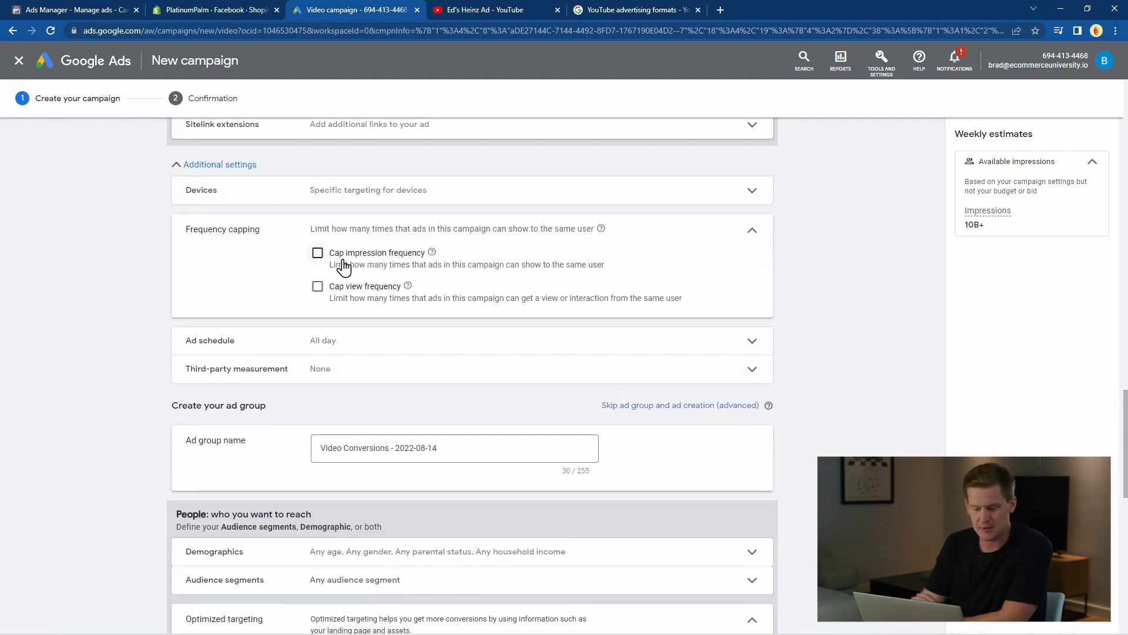
{"action": "left_click", "coordinate": [325, 256]}
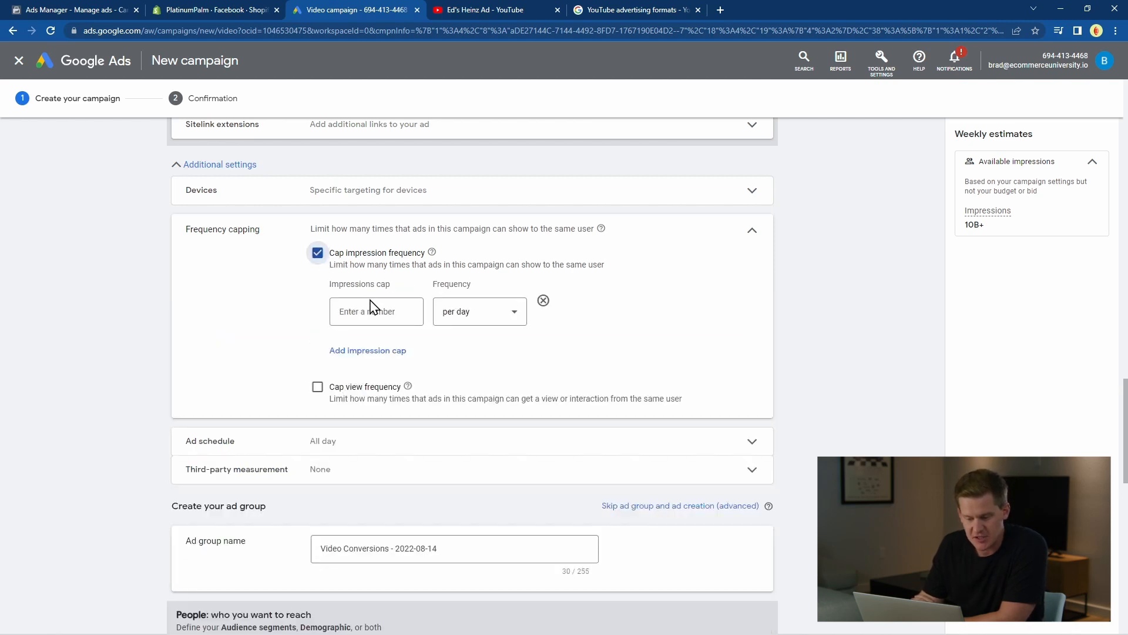
{"action": "double_click", "coordinate": [365, 253]}
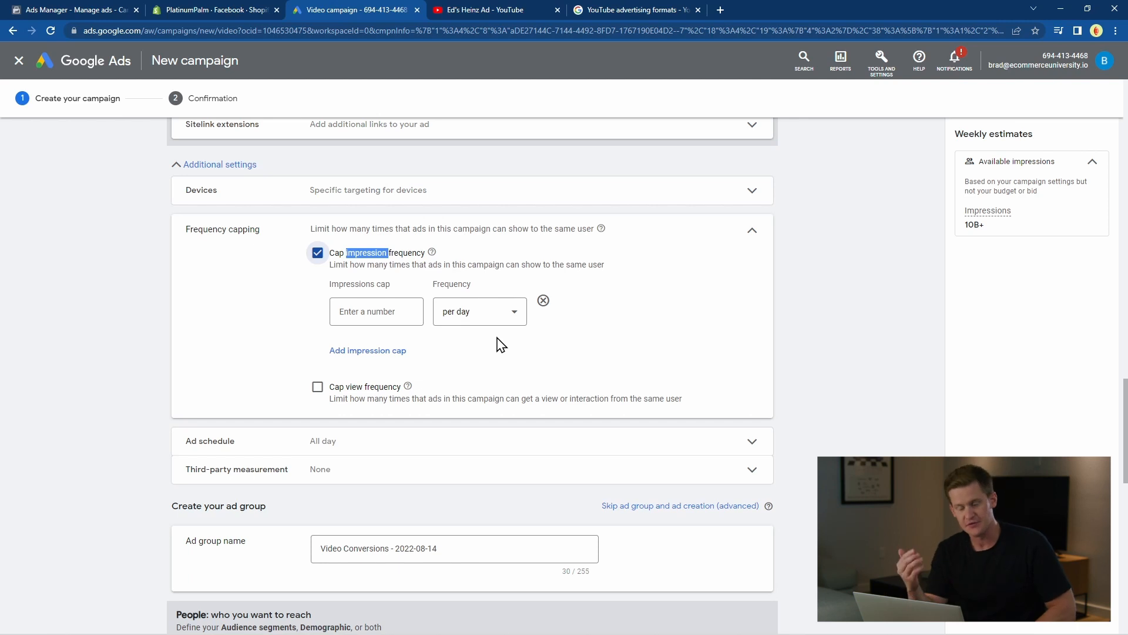
{"action": "left_click", "coordinate": [401, 312]}
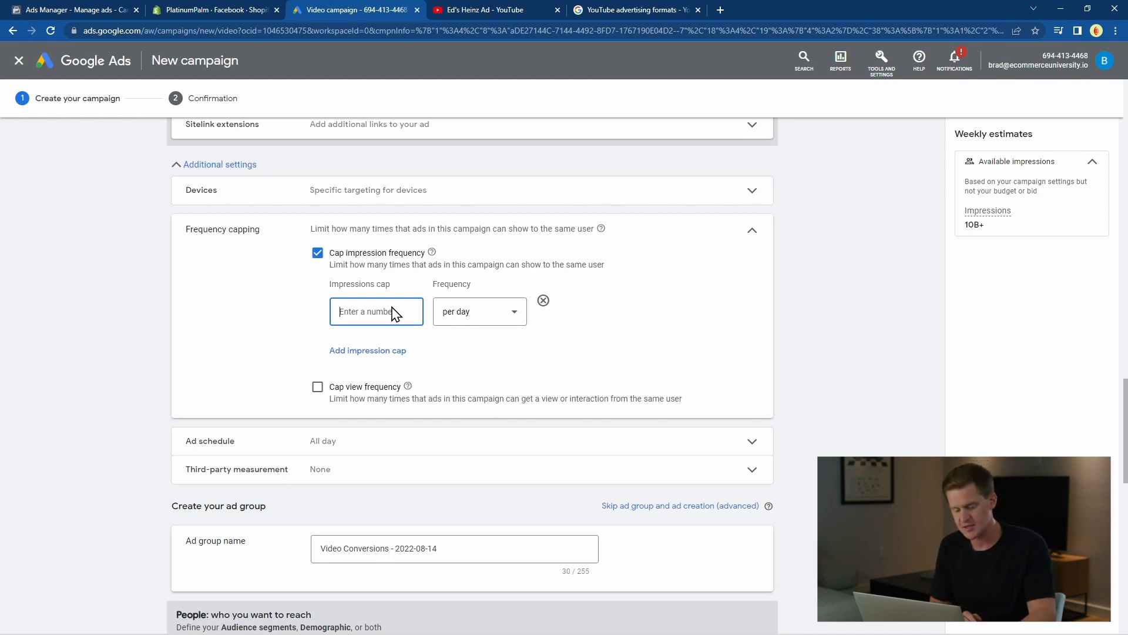
{"action": "type", "text": "3"}
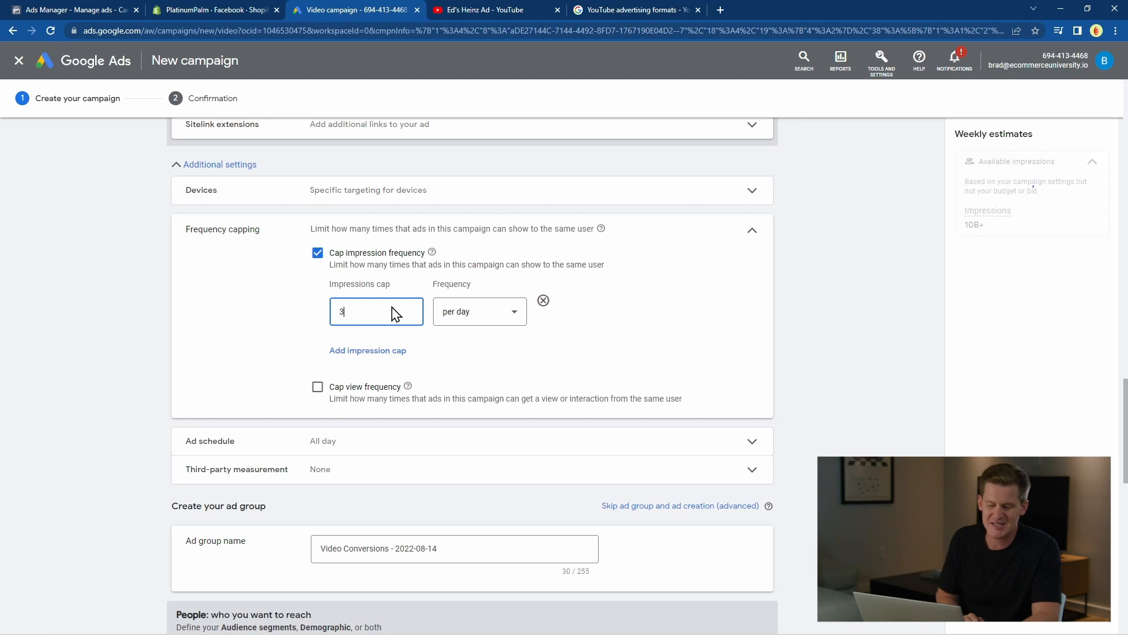
{"action": "left_click", "coordinate": [485, 317]}
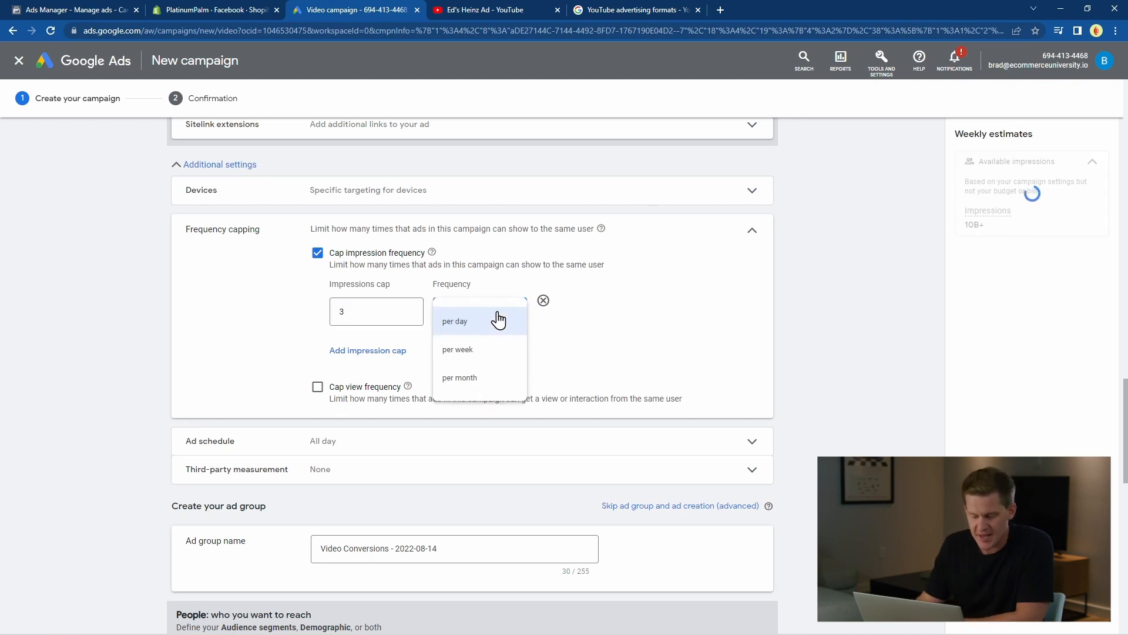
{"action": "left_click", "coordinate": [496, 320]}
{"action": "left_click", "coordinate": [498, 319]}
{"action": "left_click", "coordinate": [489, 351]}
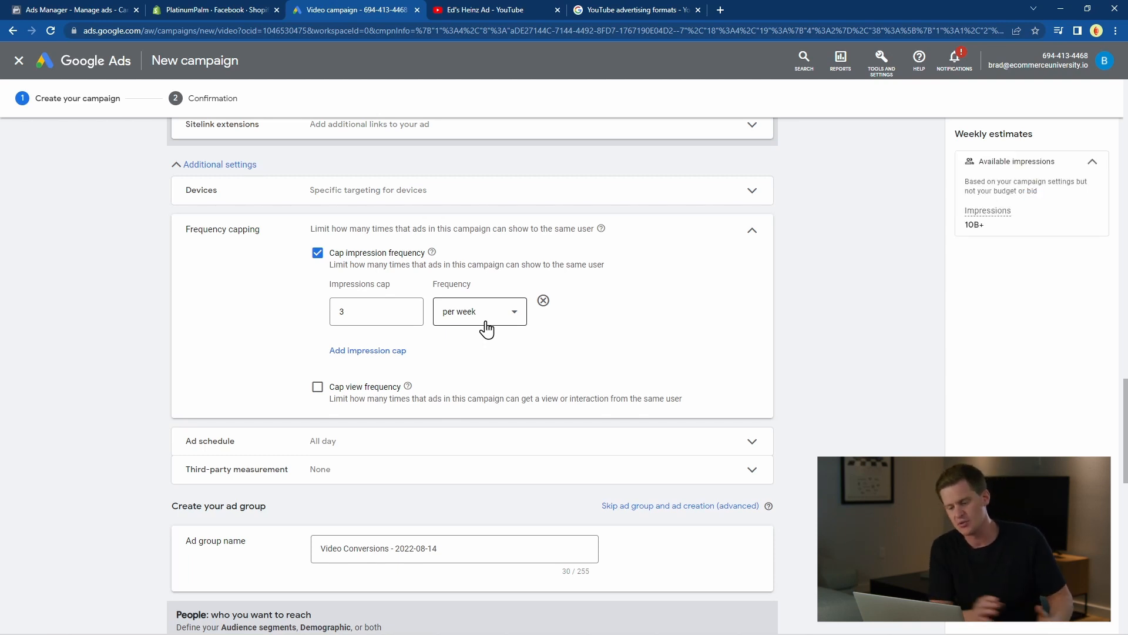
{"action": "left_click", "coordinate": [486, 329]}
{"action": "left_click", "coordinate": [485, 322]}
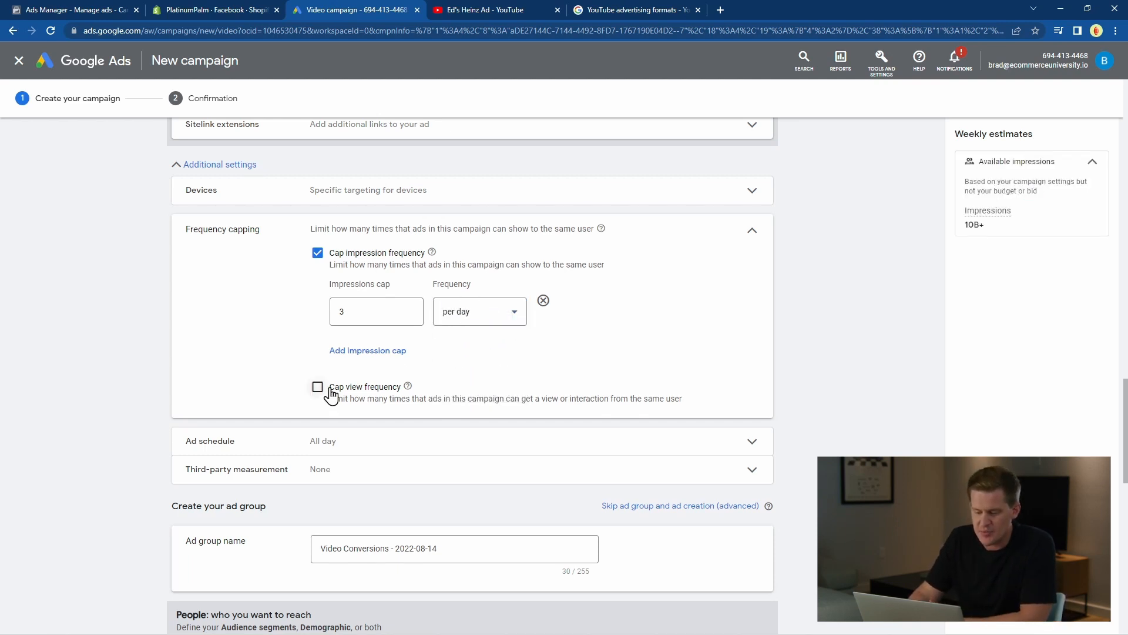
- Review the days and hours in the campaign's ad schedule
{"action": "scroll", "coordinate": [209, 383], "scroll_direction": "down", "scroll_amount": 2}
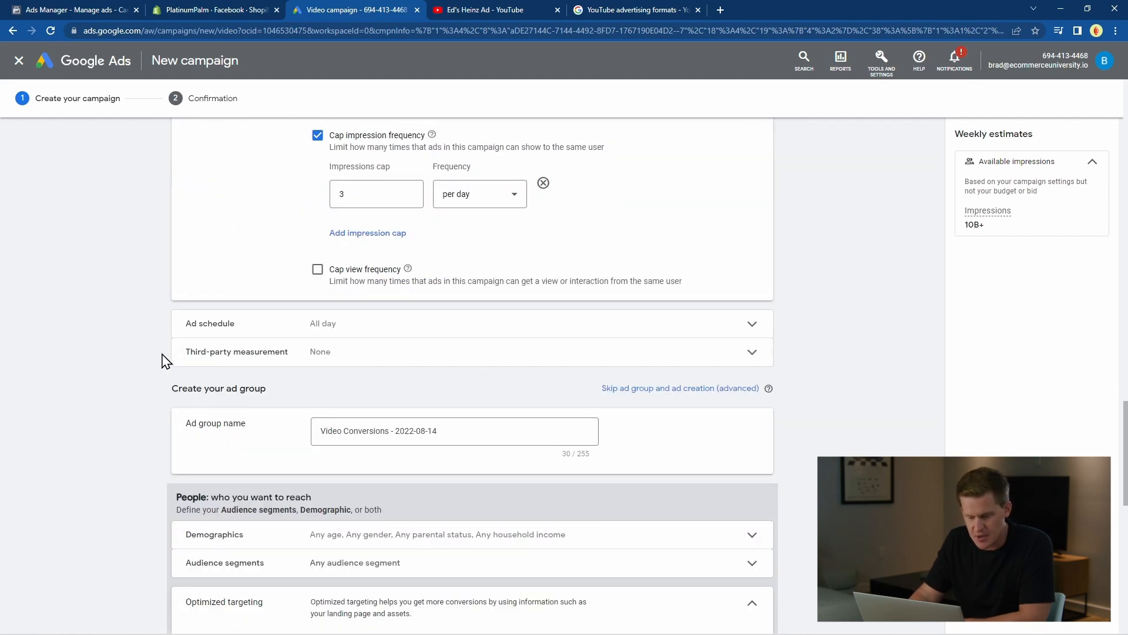
{"action": "scroll", "coordinate": [170, 356], "scroll_direction": "down", "scroll_amount": 1}
{"action": "left_click", "coordinate": [283, 273]}
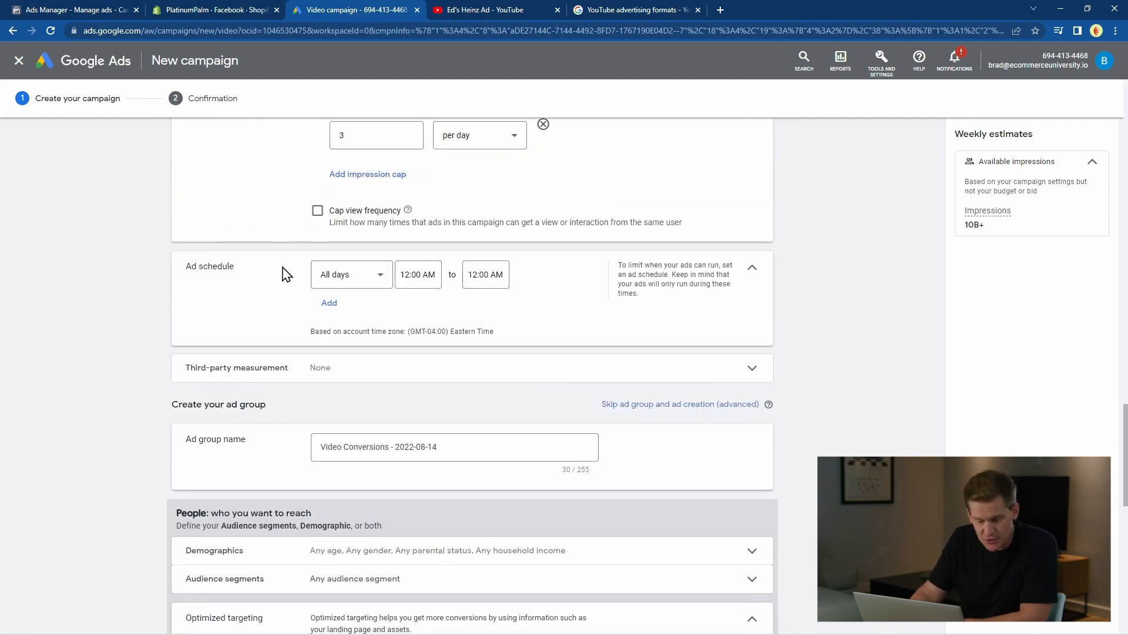
{"action": "left_click", "coordinate": [753, 269]}
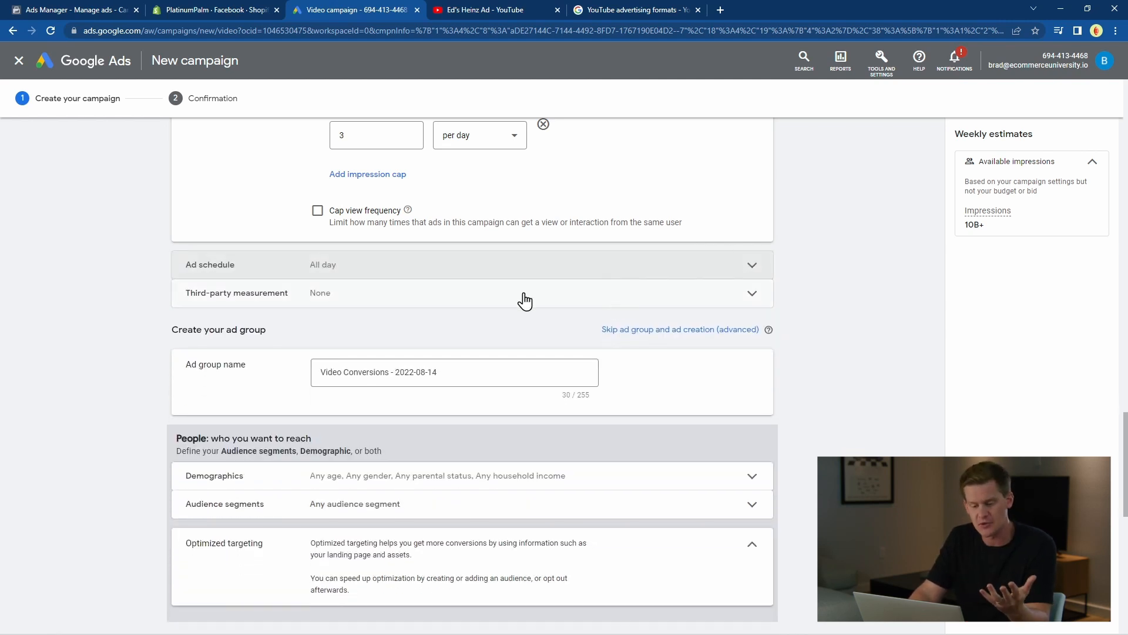
{"action": "scroll", "coordinate": [449, 347], "scroll_direction": "down", "scroll_amount": 3}
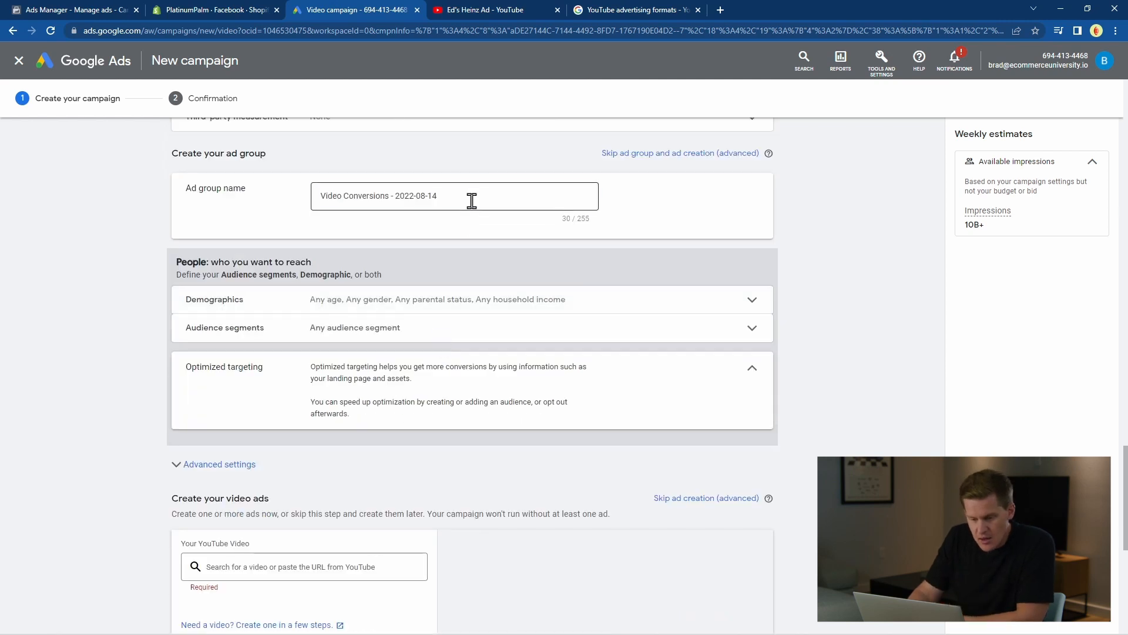
{"action": "triple_click", "coordinate": [472, 201]}
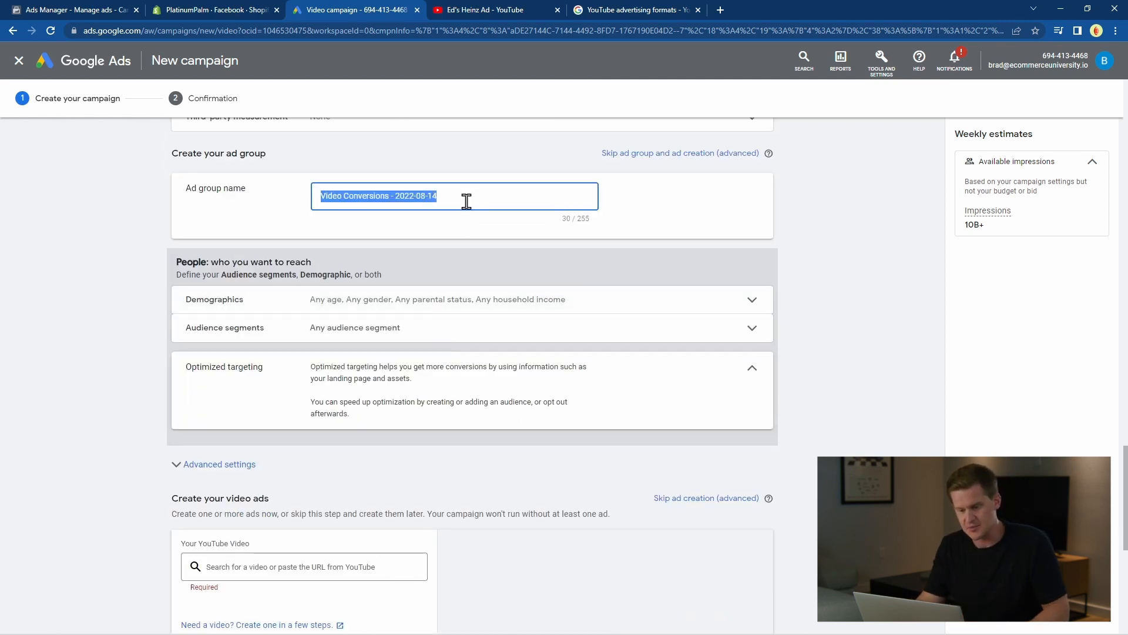
{"action": "type", "text": "Video"}
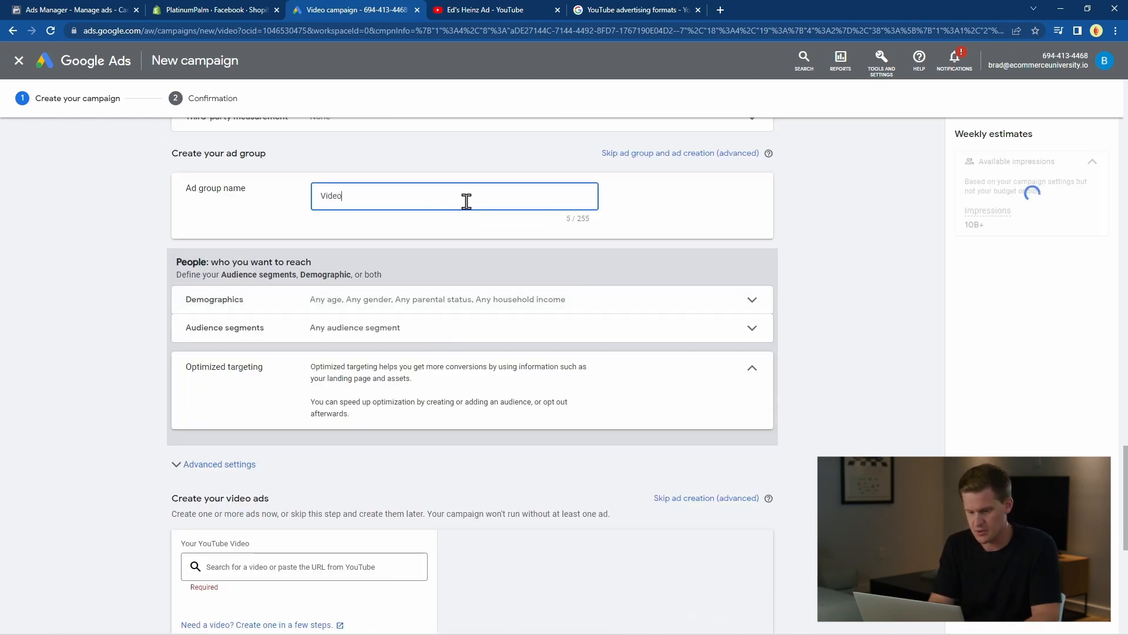
- Reuse the campaign name as the ad group name, "Video Ad - USA - Conversion"
{"action": "scroll", "coordinate": [470, 206], "scroll_direction": "up", "scroll_amount": 15}
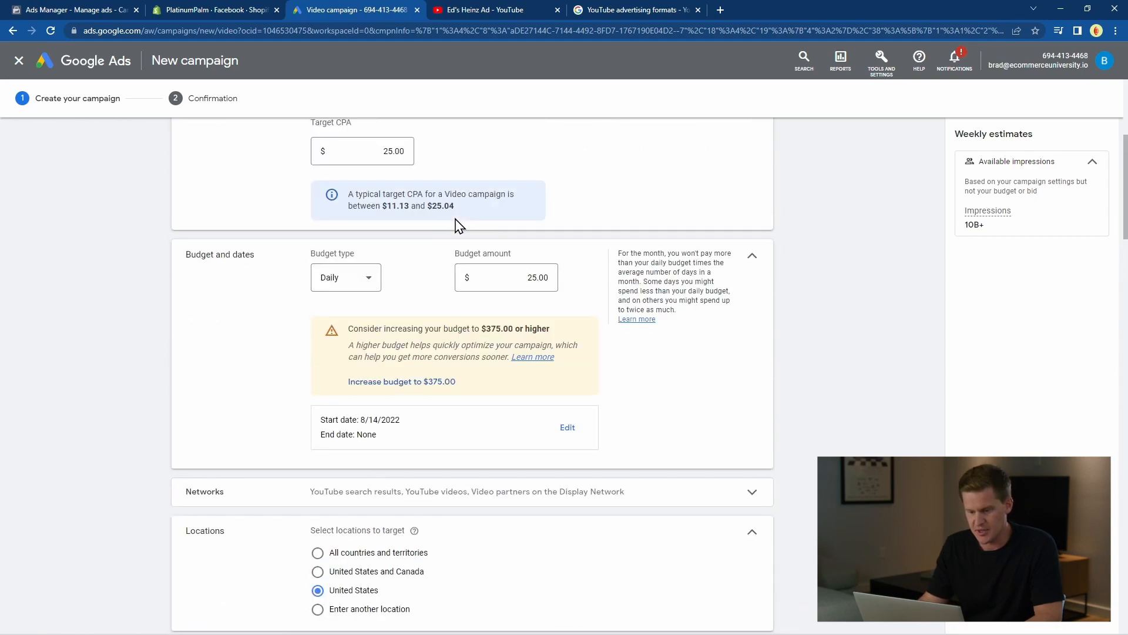
{"action": "scroll", "coordinate": [456, 225], "scroll_direction": "up", "scroll_amount": 4}
{"action": "triple_click", "coordinate": [471, 254]}
{"action": "scroll", "coordinate": [470, 255], "scroll_direction": "down", "scroll_amount": 1}
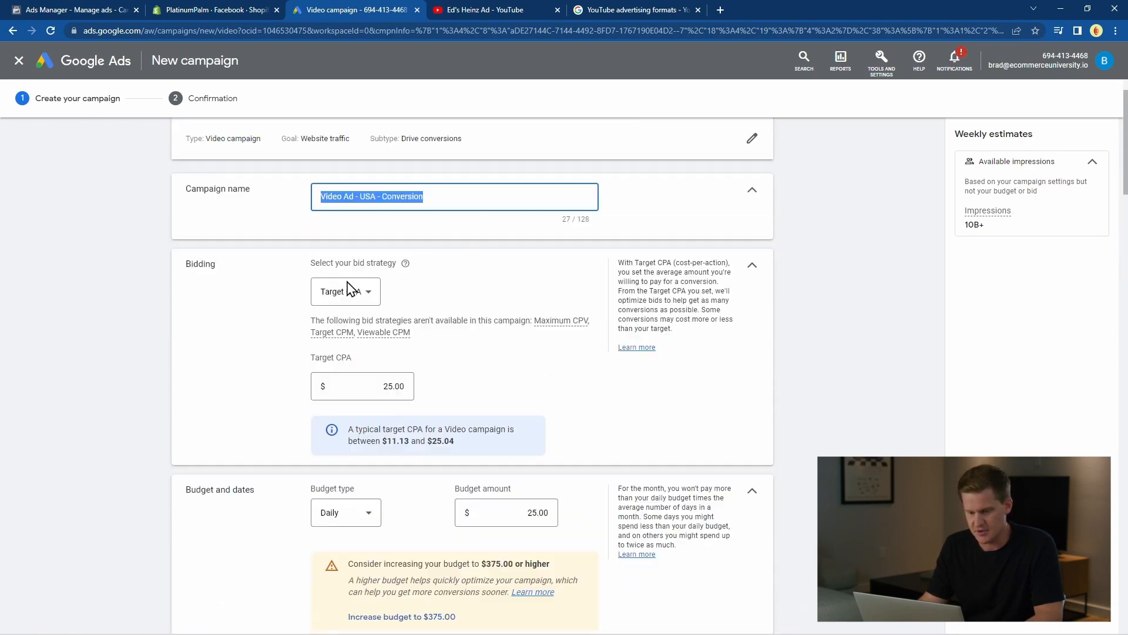
{"action": "scroll", "coordinate": [388, 306], "scroll_direction": "down", "scroll_amount": 20}
{"action": "scroll", "coordinate": [380, 314], "scroll_direction": "up", "scroll_amount": 4}
{"action": "scroll", "coordinate": [376, 302], "scroll_direction": "down", "scroll_amount": 6}
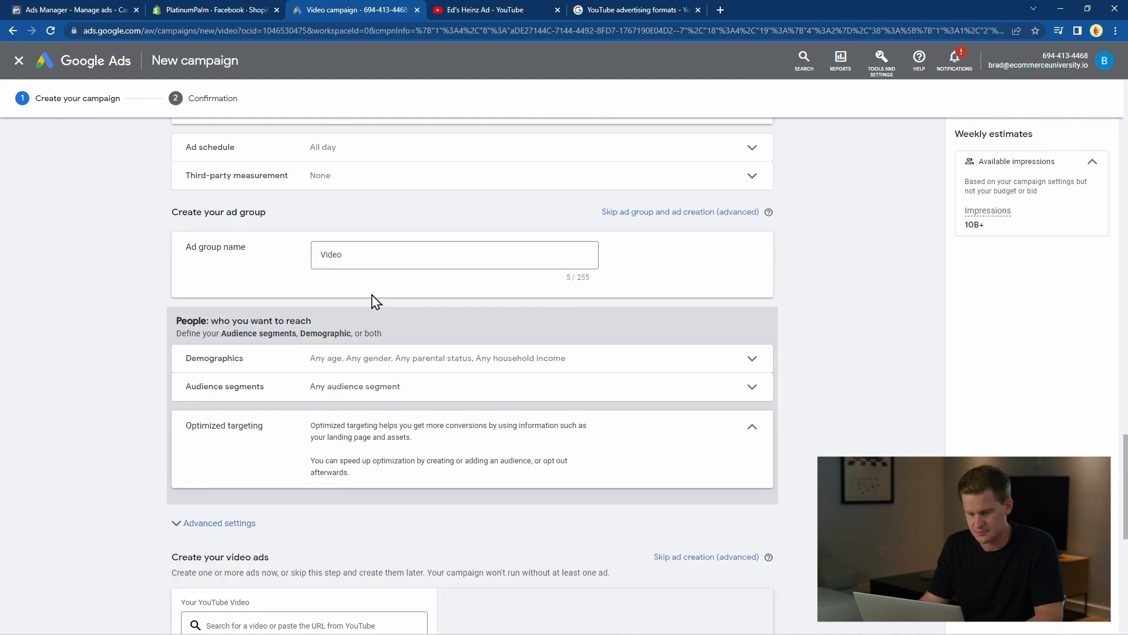
{"action": "triple_click", "coordinate": [372, 254]}
{"action": "type", "text": "Video Ad - USA - Conversion"}
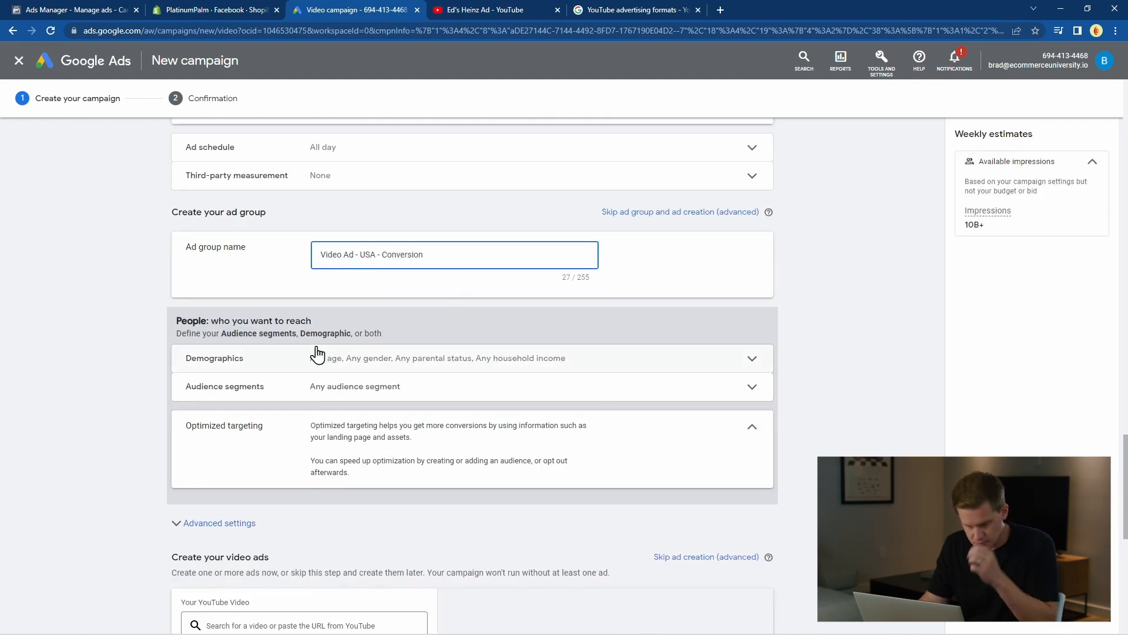
- Exclude ages 18 - 24, 55 - 64 and 65+ and the Lower 50% household income from the ad group's demographic targeting
{"action": "scroll", "coordinate": [355, 333], "scroll_direction": "down", "scroll_amount": 2}
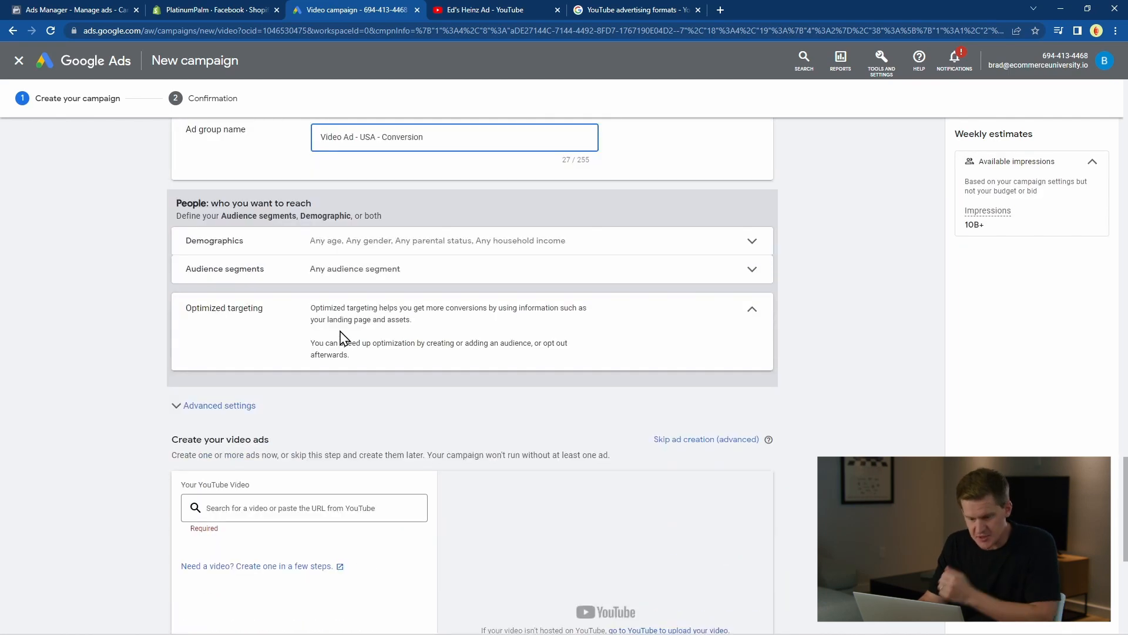
{"action": "left_click", "coordinate": [354, 244]}
{"action": "scroll", "coordinate": [400, 246], "scroll_direction": "down", "scroll_amount": 1}
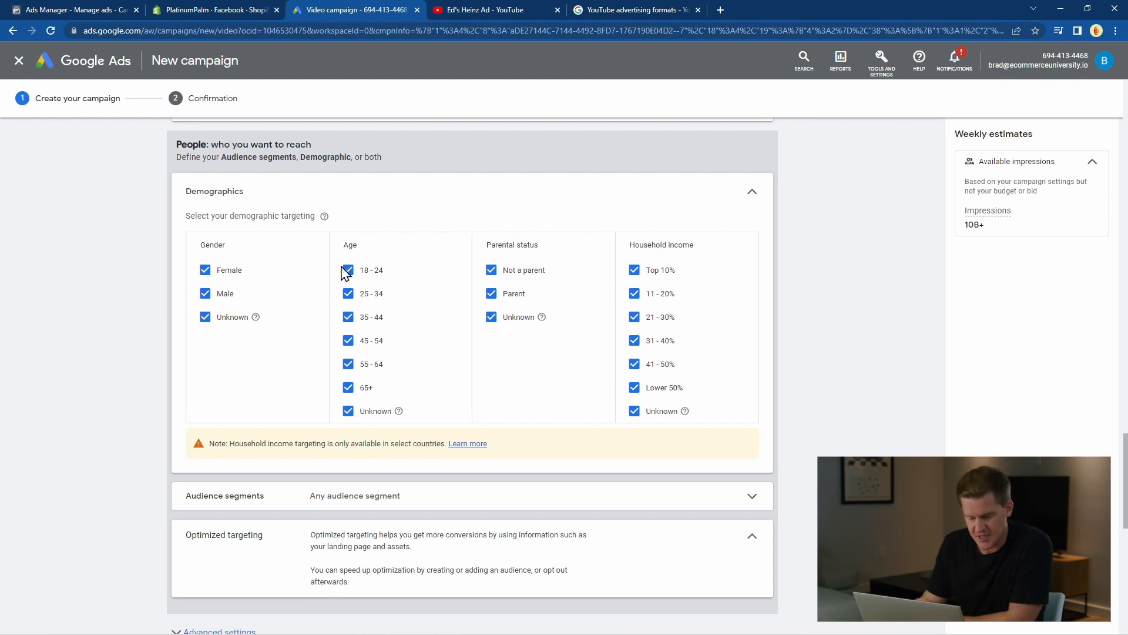
{"action": "left_click", "coordinate": [367, 281]}
{"action": "left_click", "coordinate": [364, 389]}
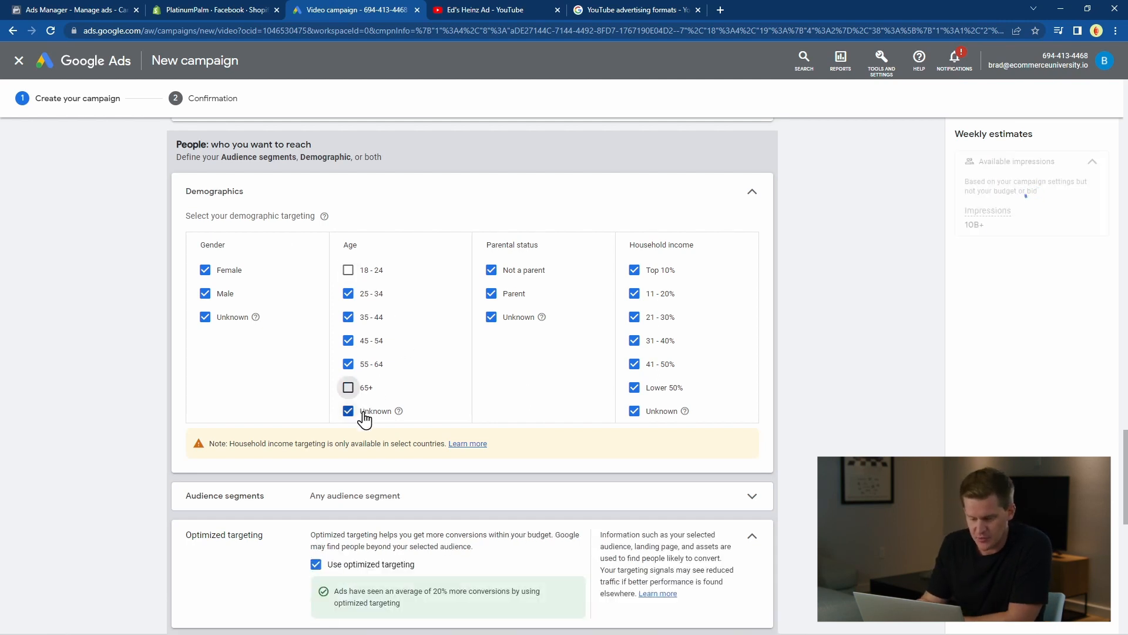
{"action": "left_click", "coordinate": [362, 412]}
{"action": "left_click", "coordinate": [370, 365]}
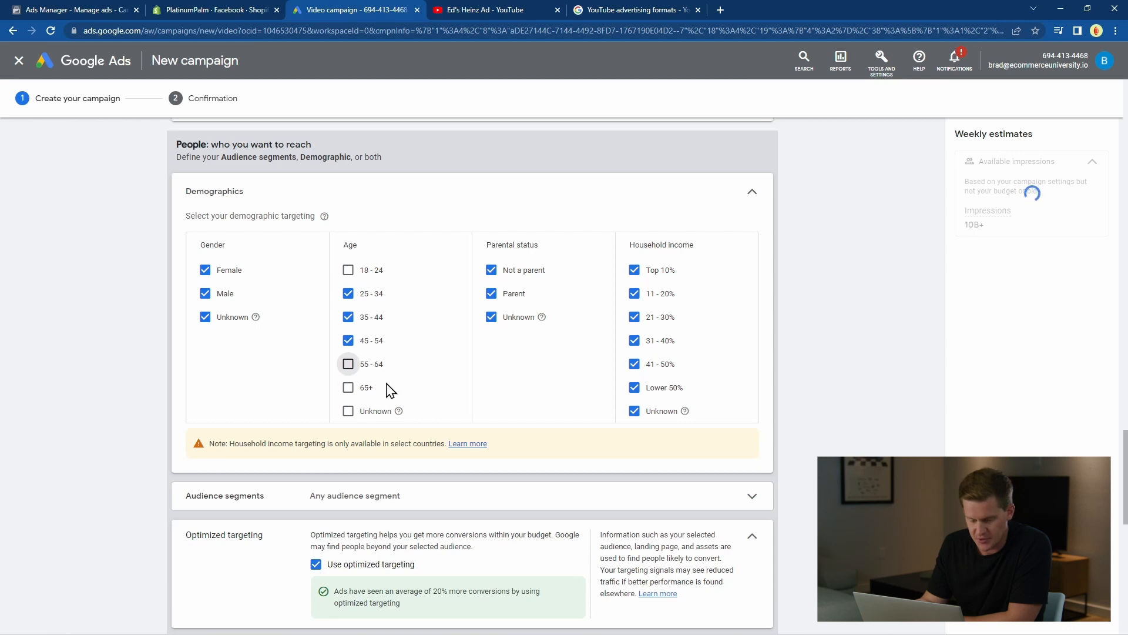
{"action": "left_click", "coordinate": [375, 414]}
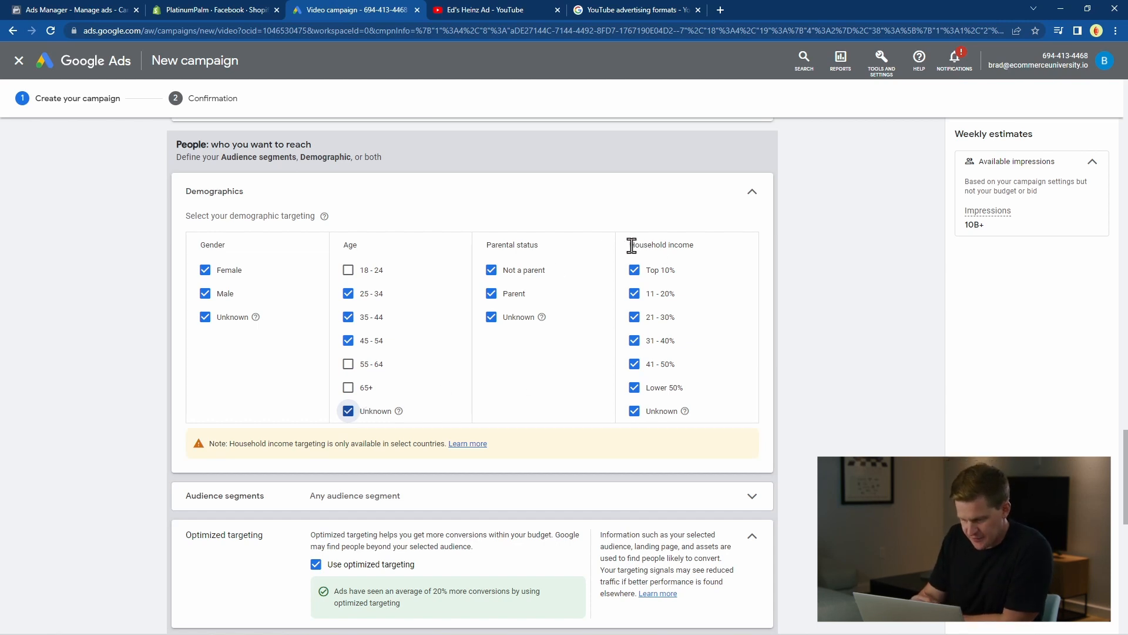
{"action": "left_click", "coordinate": [634, 387]}
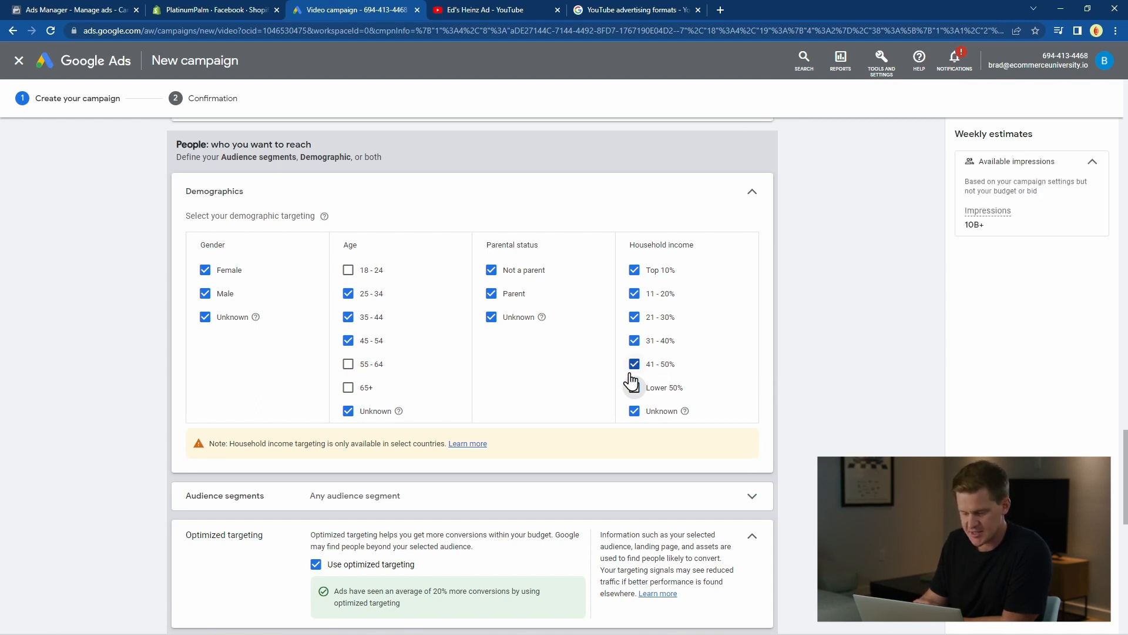
{"action": "scroll", "coordinate": [608, 374], "scroll_direction": "down", "scroll_amount": 1}
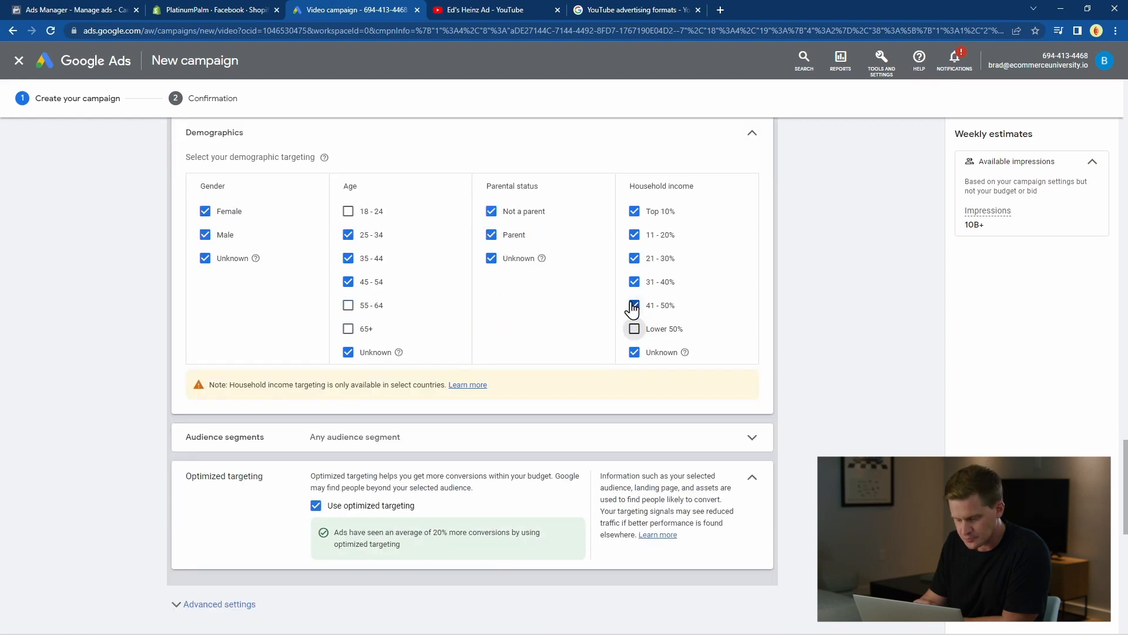
- Exclude the 41 - 50% household income bracket from the ad group's demographic targeting
{"action": "left_click", "coordinate": [634, 305]}
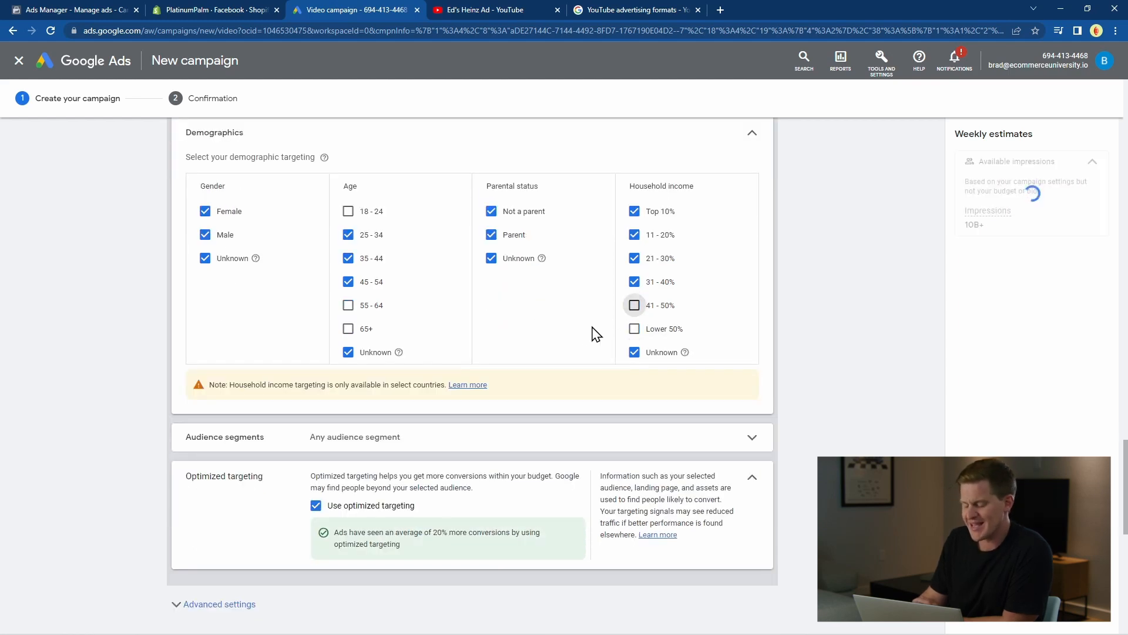
{"action": "scroll", "coordinate": [597, 340], "scroll_direction": "down", "scroll_amount": 1}
{"action": "scroll", "coordinate": [582, 353], "scroll_direction": "down", "scroll_amount": 1}
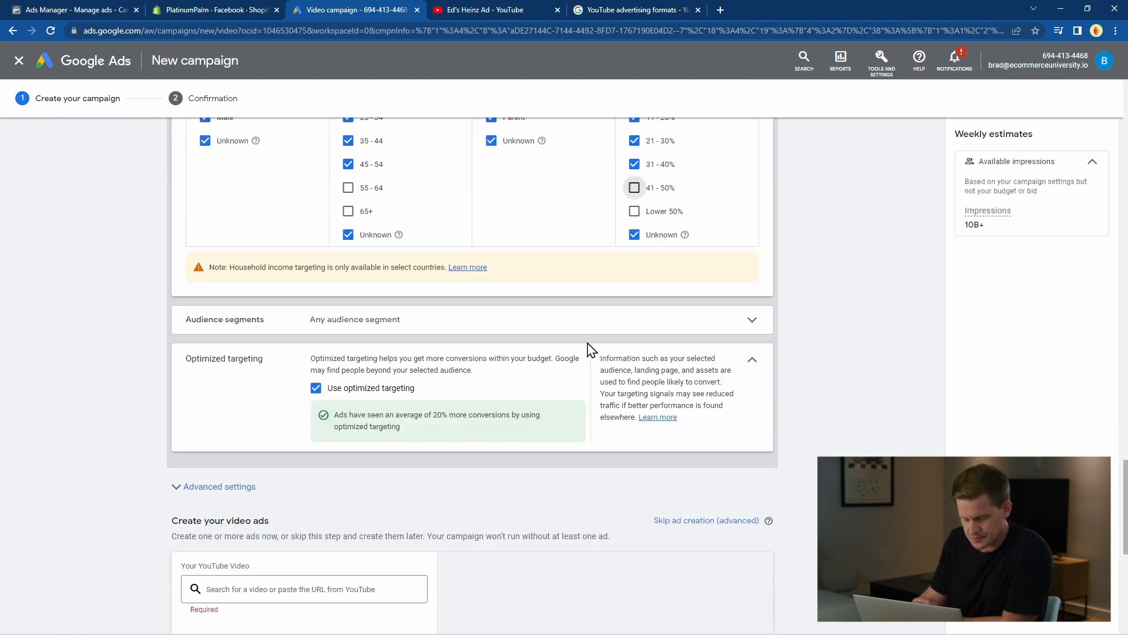
{"action": "scroll", "coordinate": [590, 353], "scroll_direction": "down", "scroll_amount": 1}
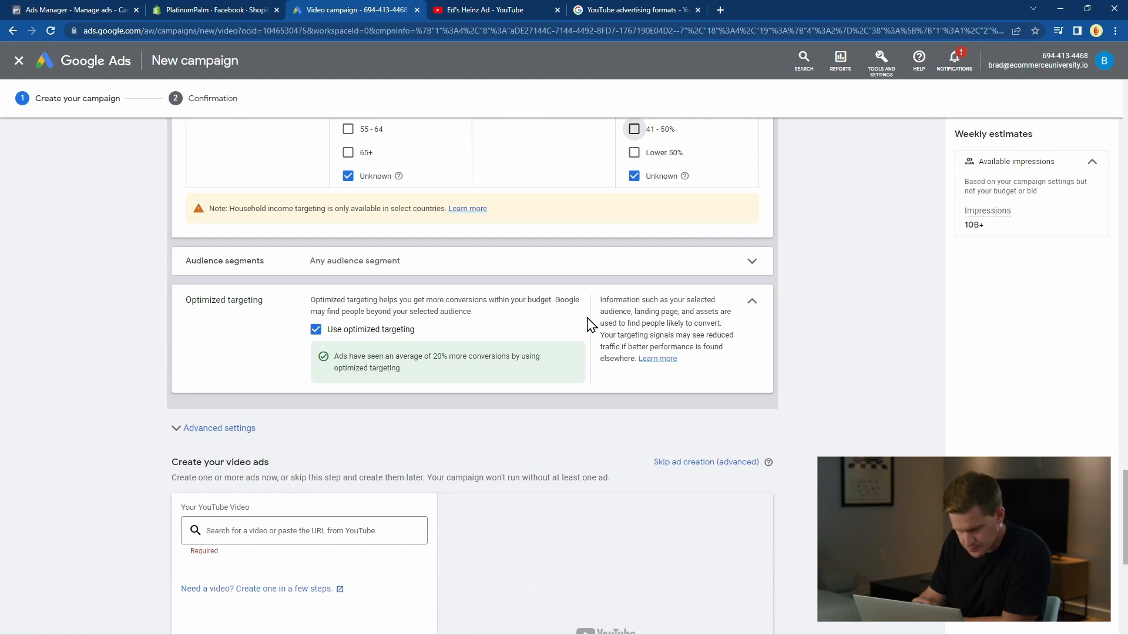
{"action": "scroll", "coordinate": [588, 326], "scroll_direction": "down", "scroll_amount": 2}
{"action": "scroll", "coordinate": [587, 327], "scroll_direction": "up", "scroll_amount": 1}
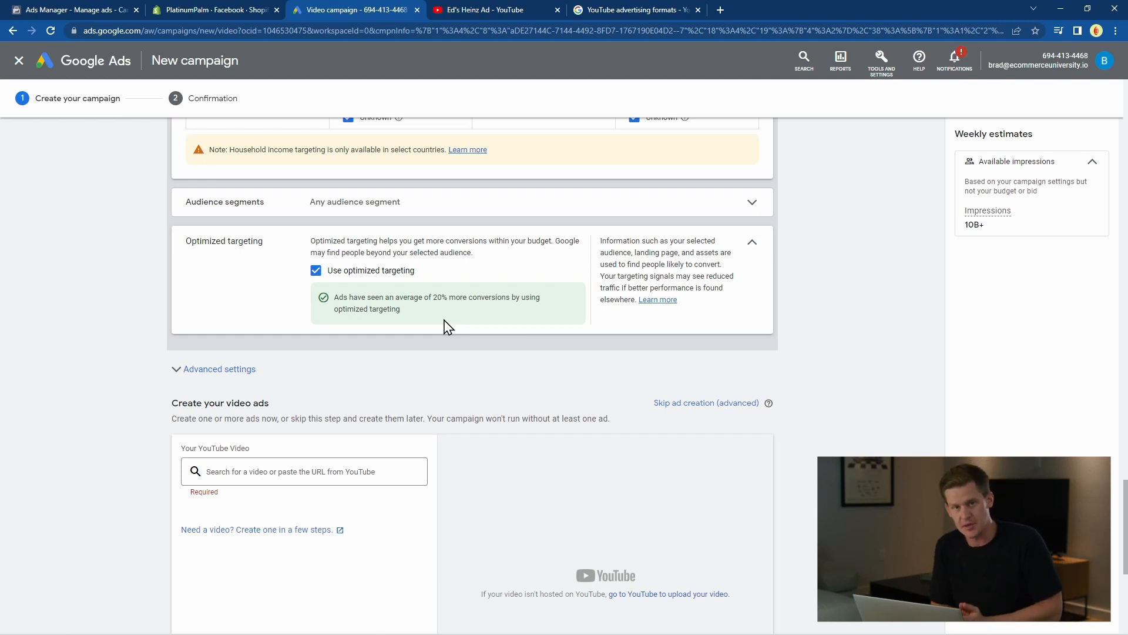
- Switch to YouTube and copy the share link of the "Ed's Heinz Ad" video for the campaign's video ad
{"action": "scroll", "coordinate": [403, 320], "scroll_direction": "down", "scroll_amount": 4}
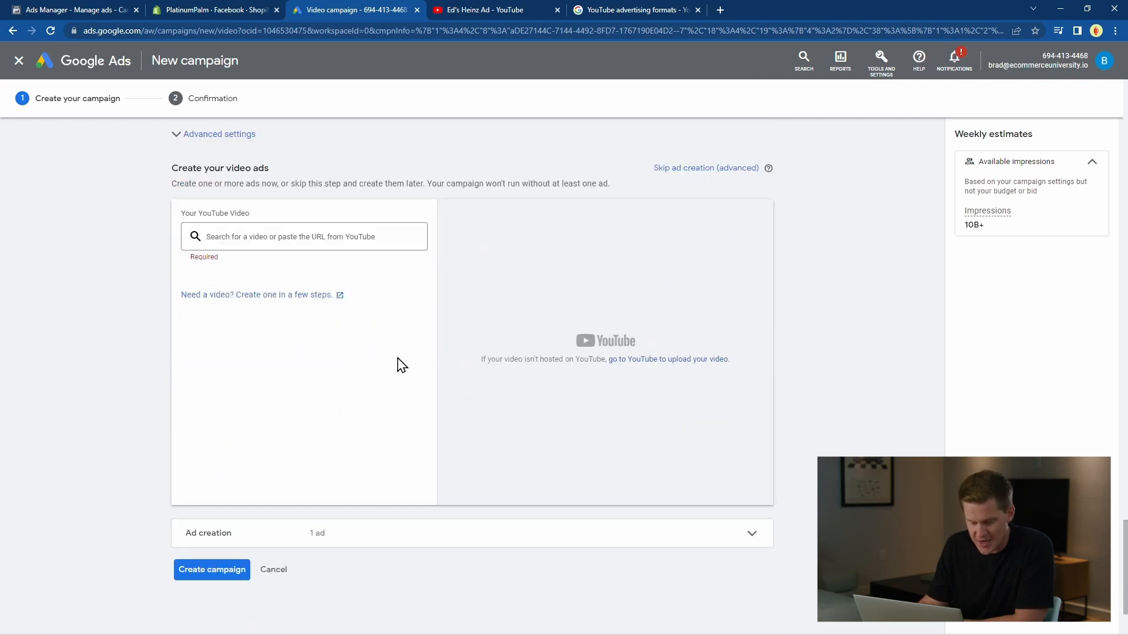
{"action": "left_click", "coordinate": [333, 235]}
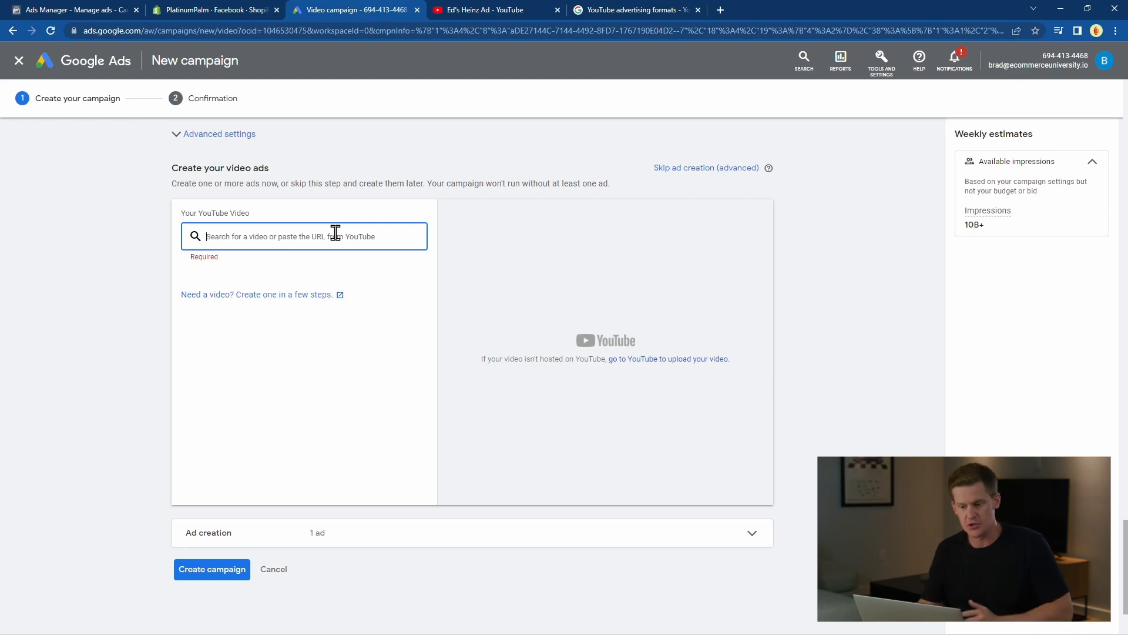
{"action": "left_click", "coordinate": [503, 10]}
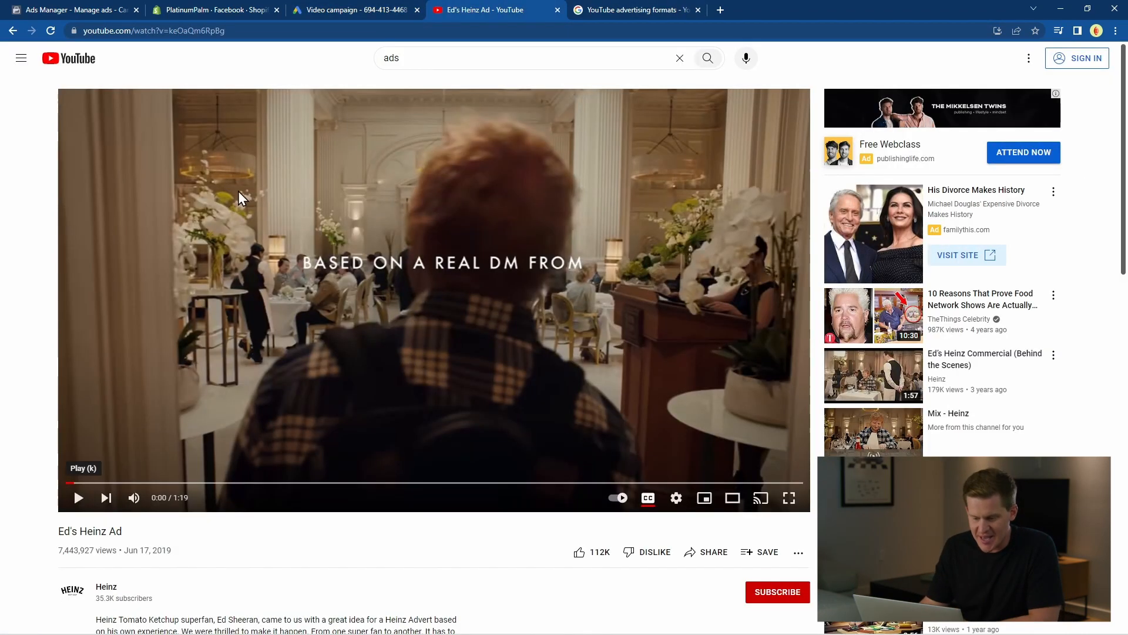
{"action": "scroll", "coordinate": [304, 347], "scroll_direction": "down", "scroll_amount": 2}
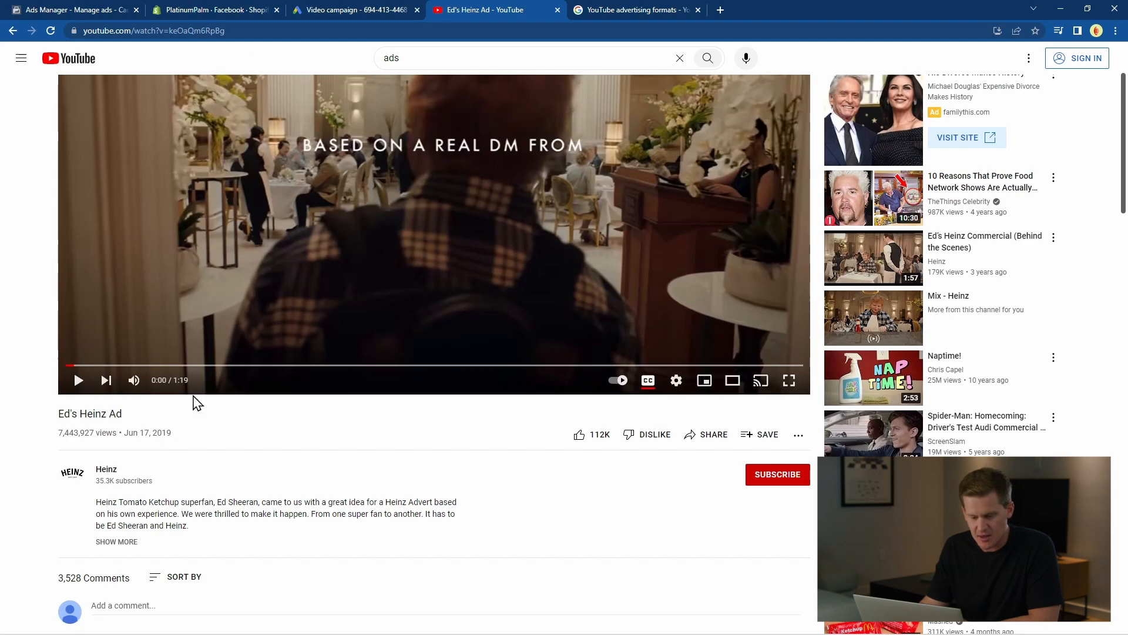
{"action": "left_click", "coordinate": [226, 30]}
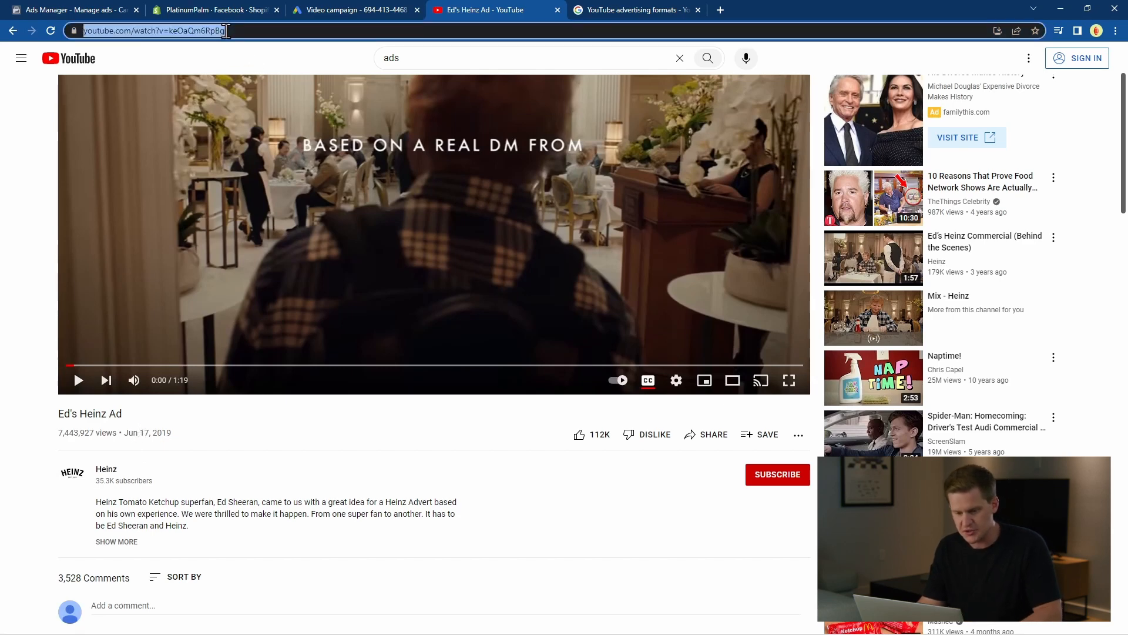
{"action": "left_click", "coordinate": [713, 435]}
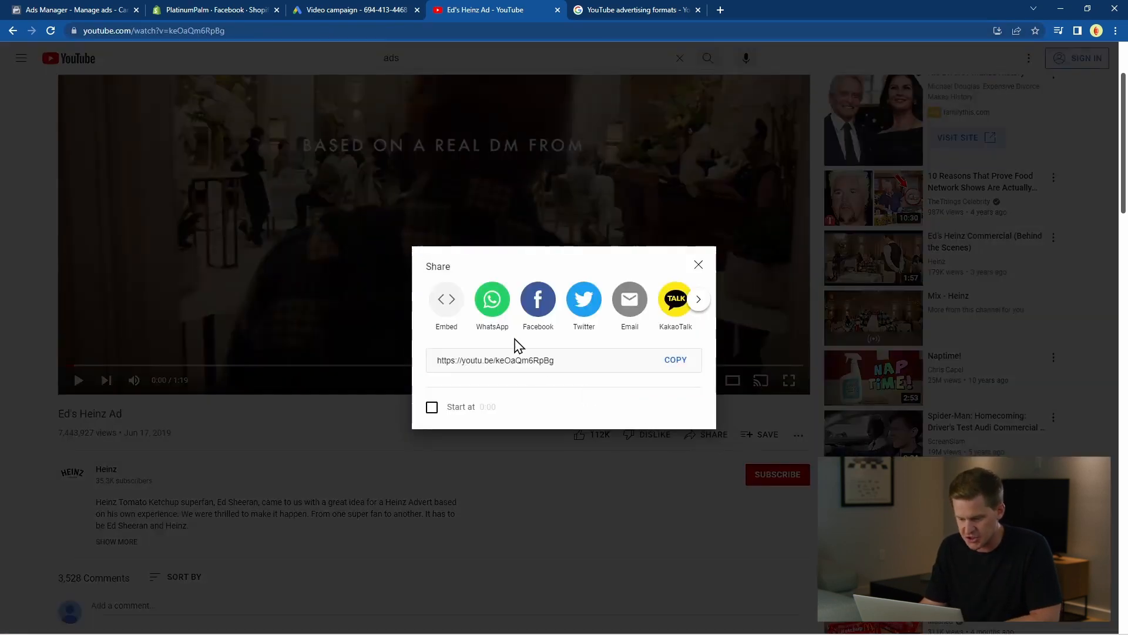
{"action": "left_click", "coordinate": [676, 360]}
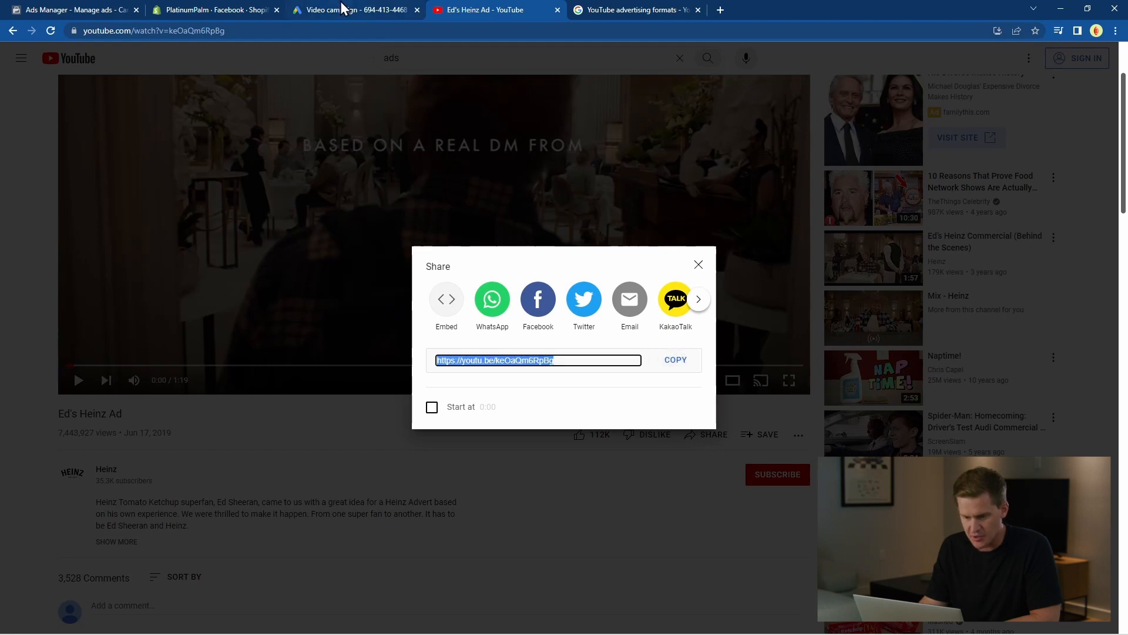
{"action": "left_click", "coordinate": [343, 9]}
{"action": "key", "text": "ctrl+v"}
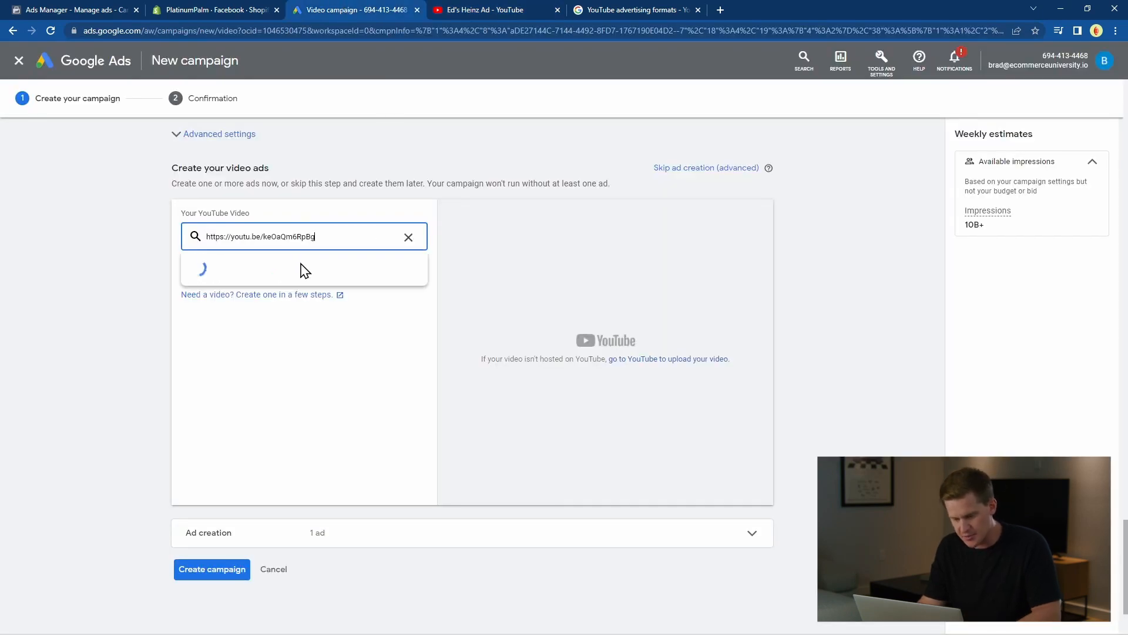
{"action": "left_click", "coordinate": [304, 268]}
{"action": "scroll", "coordinate": [504, 343], "scroll_direction": "down", "scroll_amount": 1}
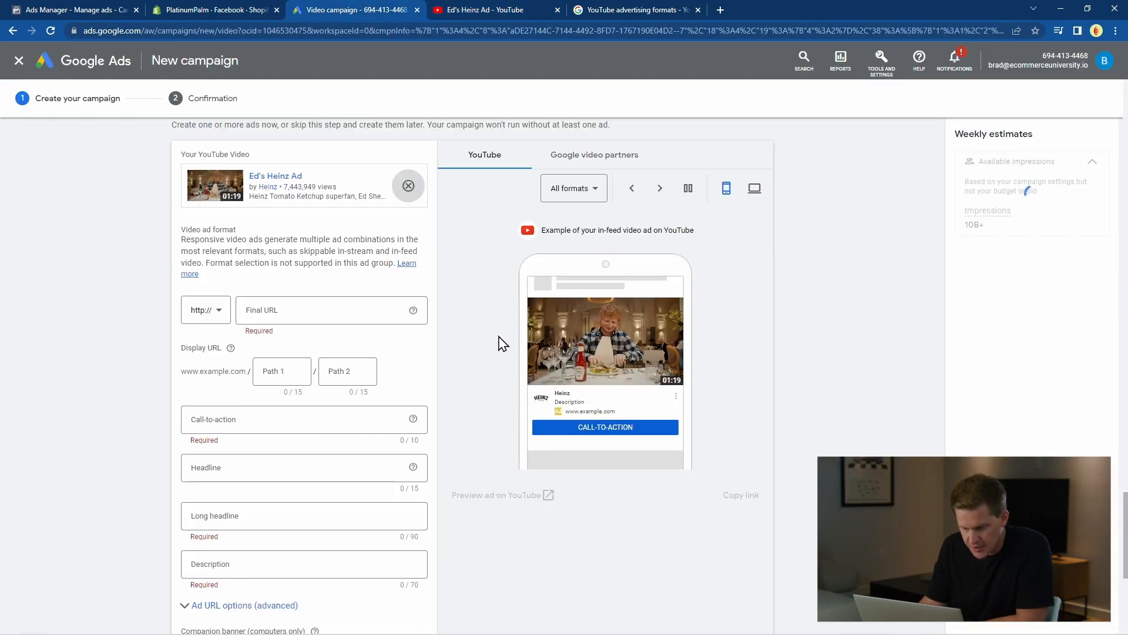
- Set the video ad's final URL to ecommerceuniversiy.io
{"action": "scroll", "coordinate": [503, 343], "scroll_direction": "down", "scroll_amount": 1}
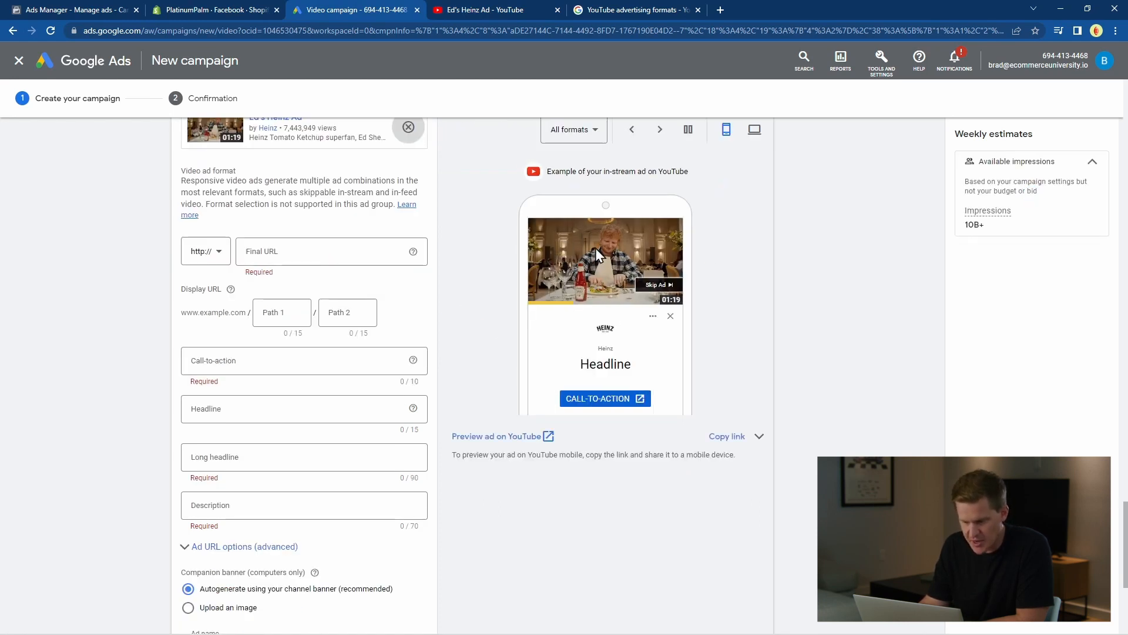
{"action": "left_click", "coordinate": [328, 262]}
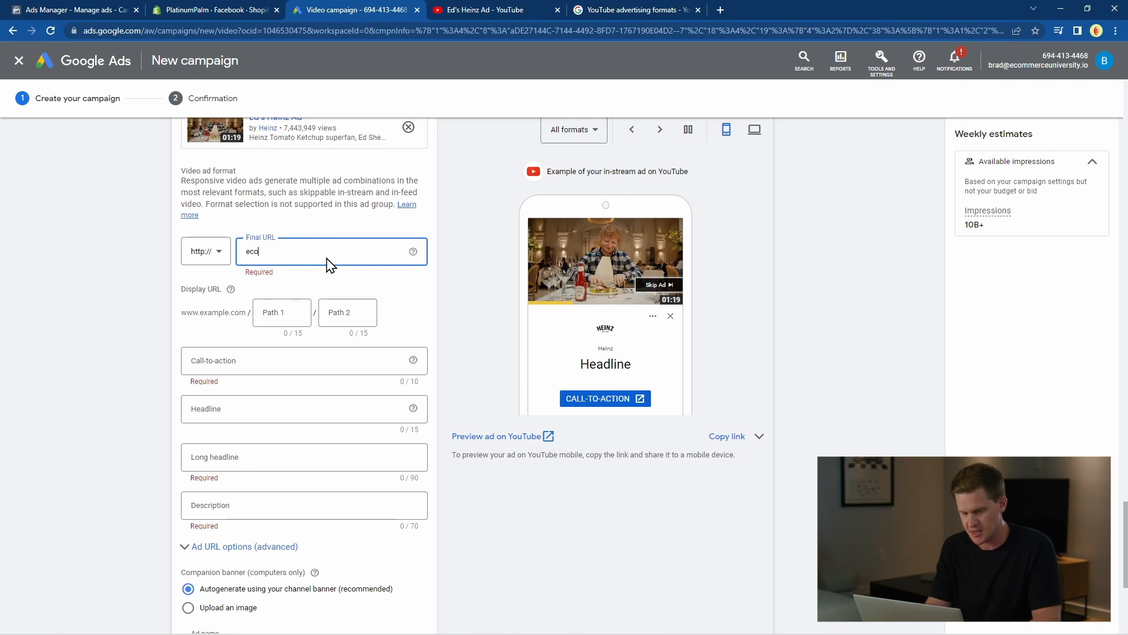
{"action": "type", "text": "ecommerceuniv"}
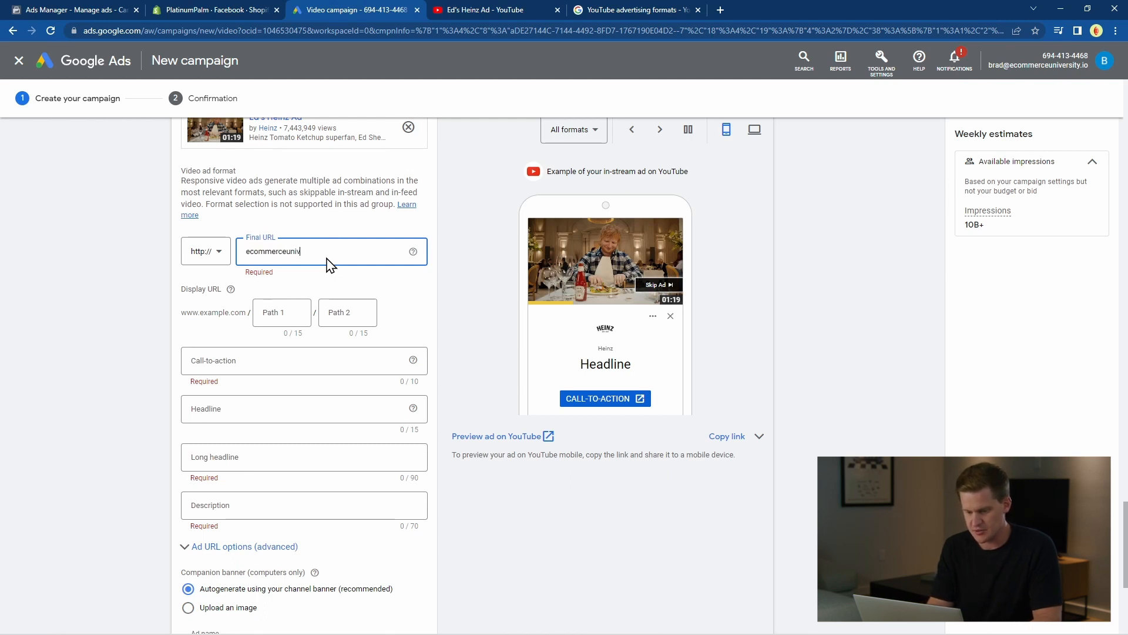
{"action": "type", "text": "ersiy.io"}
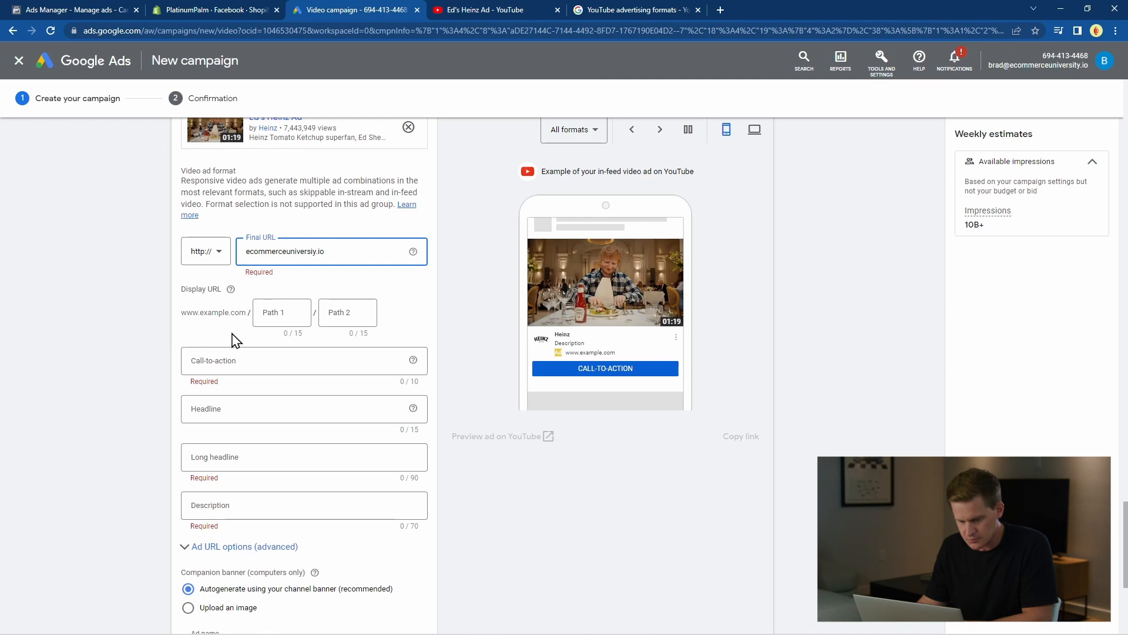
- Set the display URL paths to "Ecommerce" and "Education"
{"action": "left_click", "coordinate": [281, 315]}
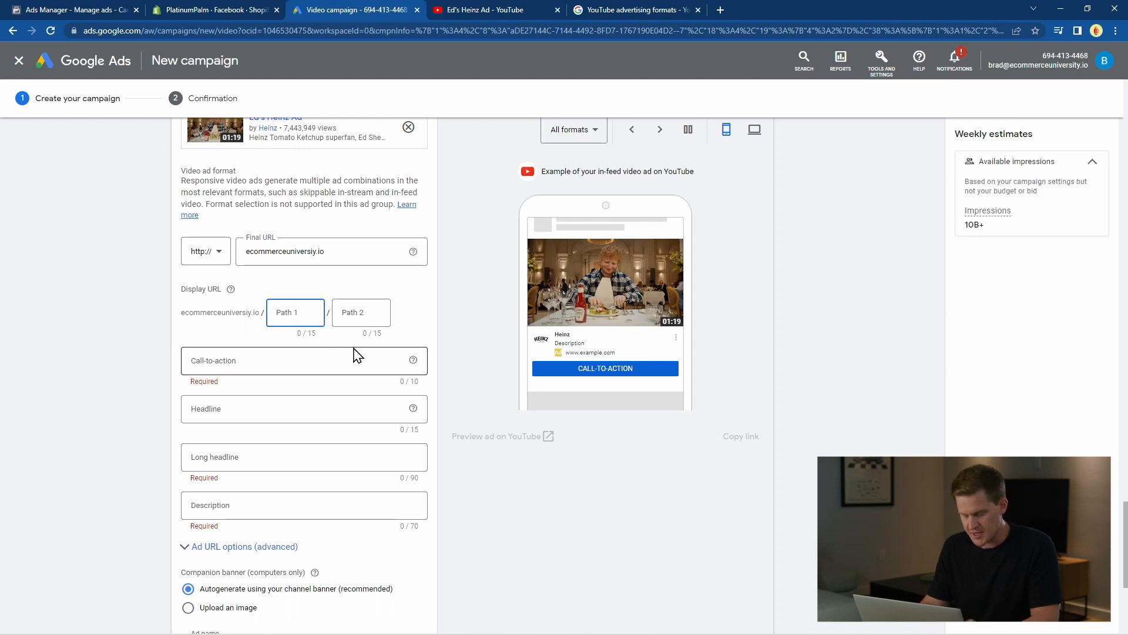
{"action": "type", "text": "Ecommerce"}
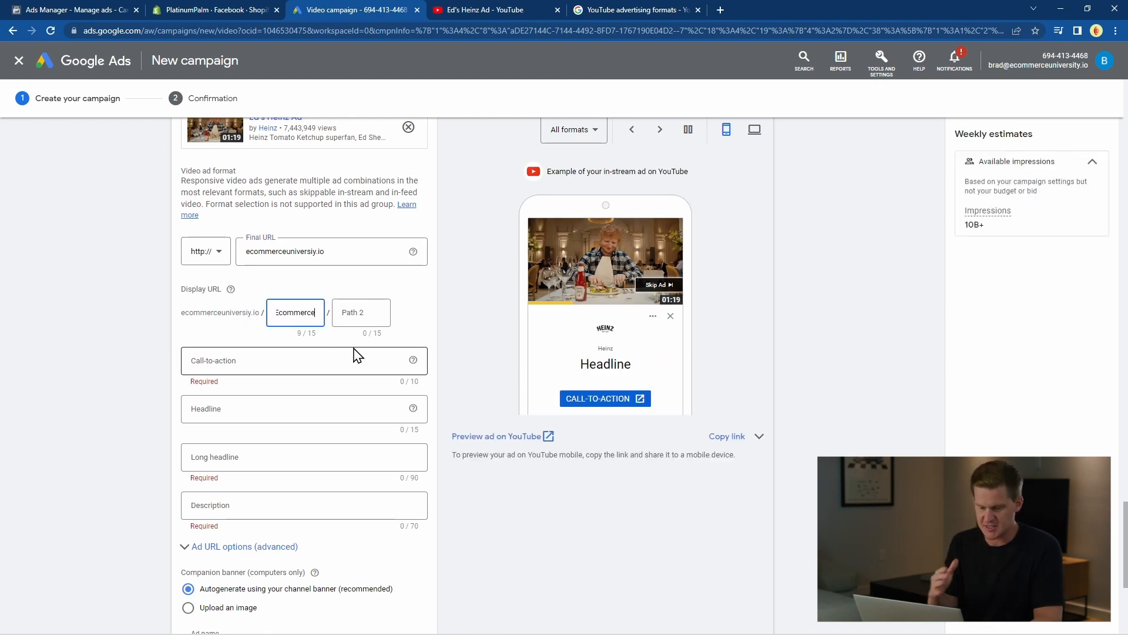
{"action": "key", "text": "Tab"}
{"action": "type", "text": "Educ"}
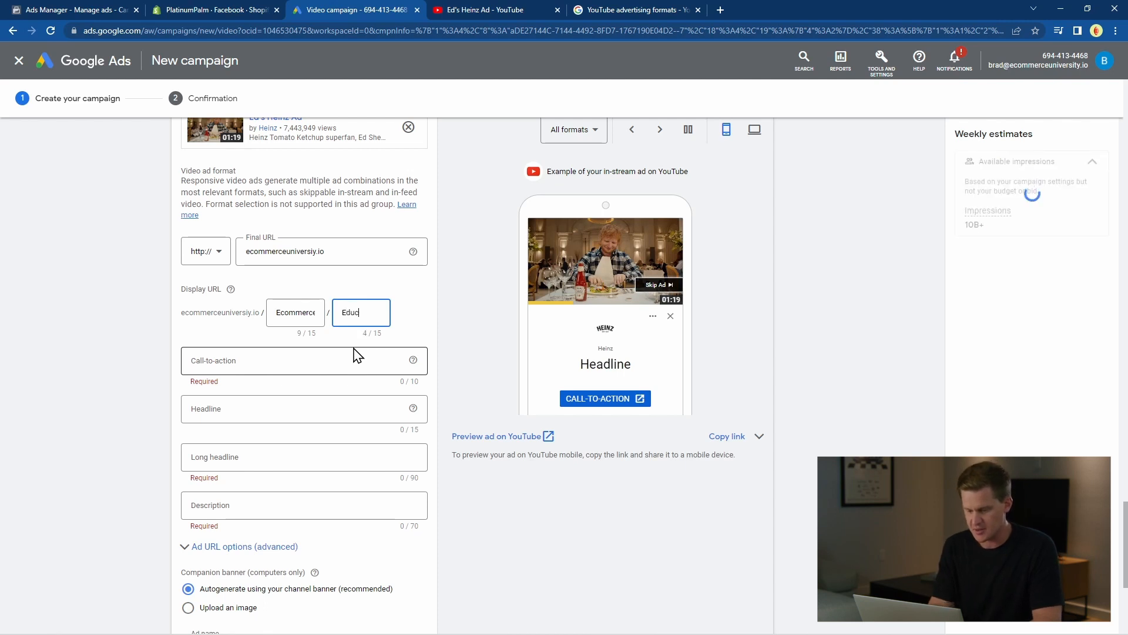
{"action": "type", "text": "ation"}
- Set the ad's call-to-action to the custom text "Get School"
{"action": "left_click", "coordinate": [363, 360]}
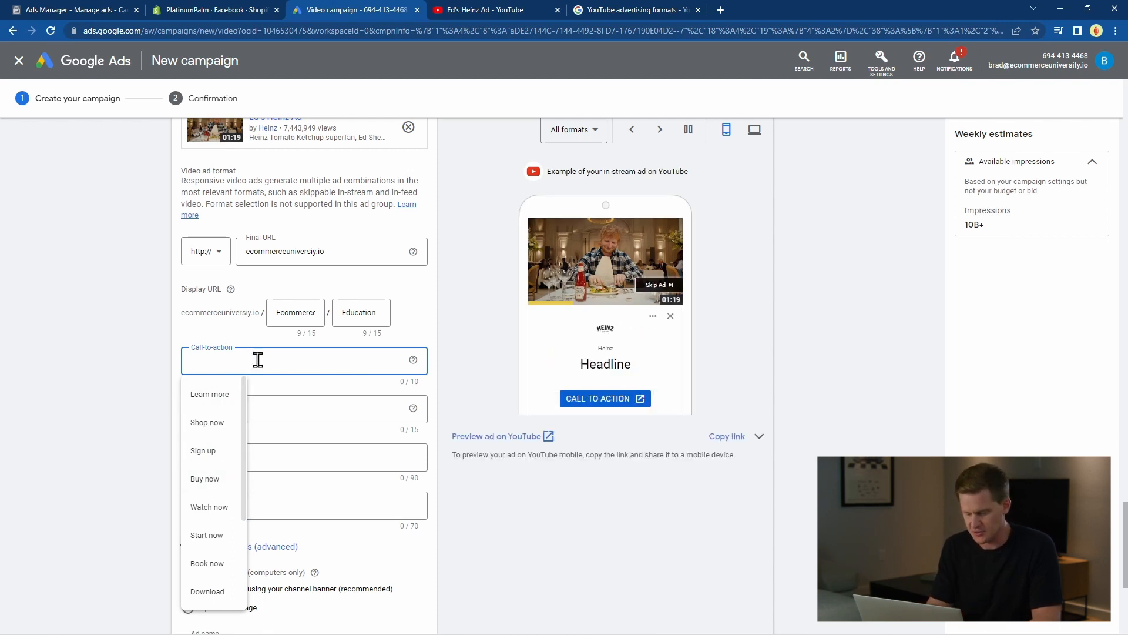
{"action": "type", "text": "Get Sch"}
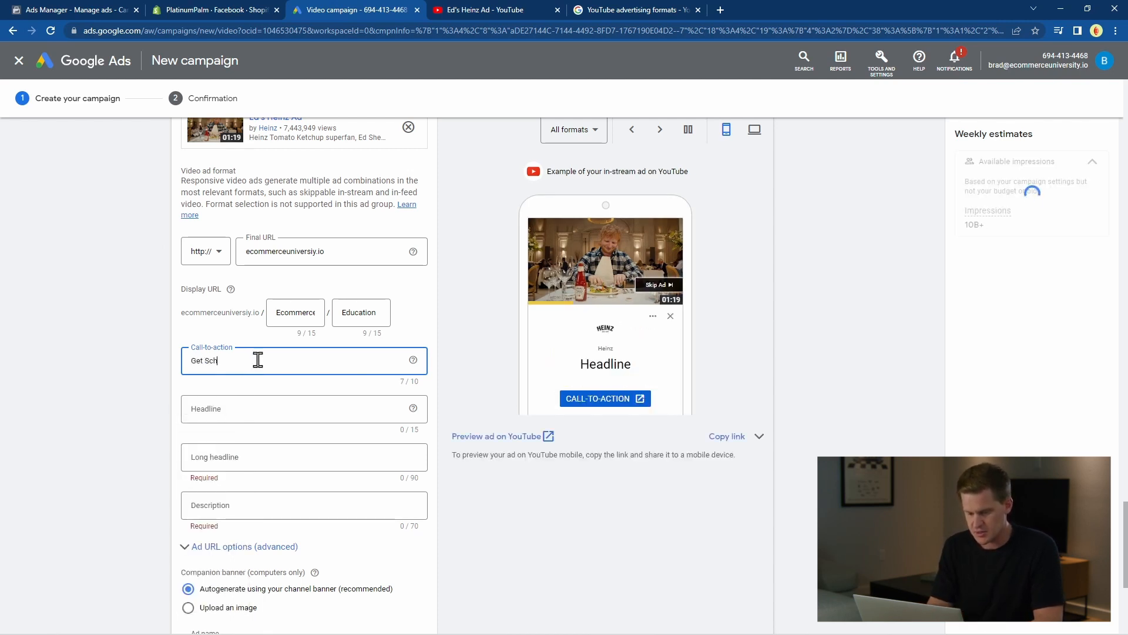
{"action": "type", "text": "ool"}
{"action": "left_click", "coordinate": [154, 374]}
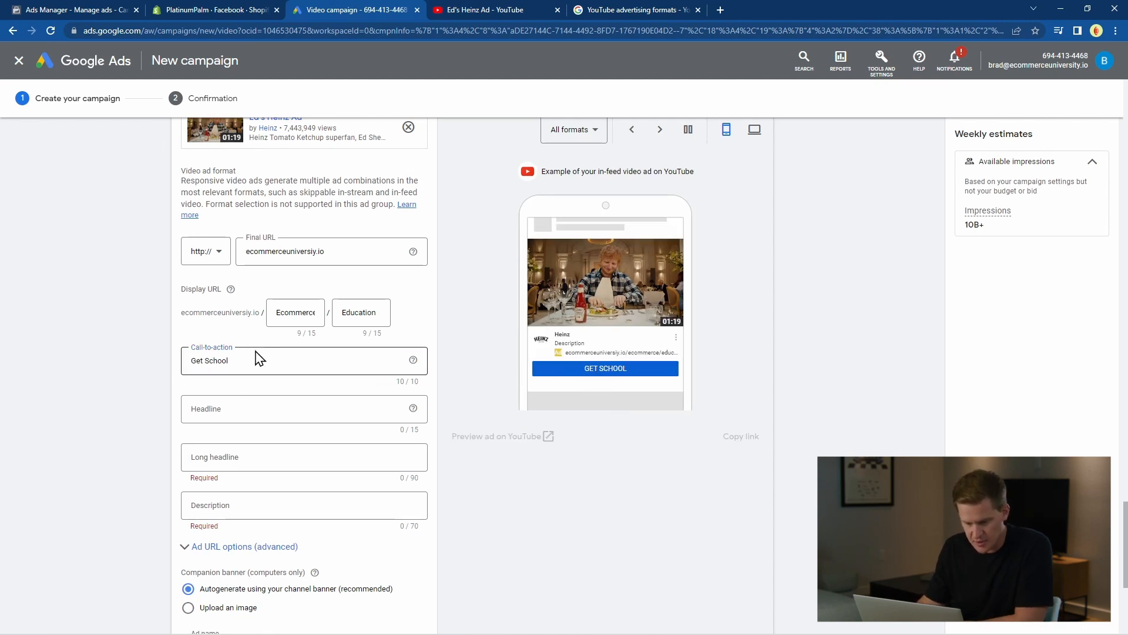
- Set the video ad's headline to "Ecommerce"
{"action": "scroll", "coordinate": [264, 347], "scroll_direction": "down", "scroll_amount": 1}
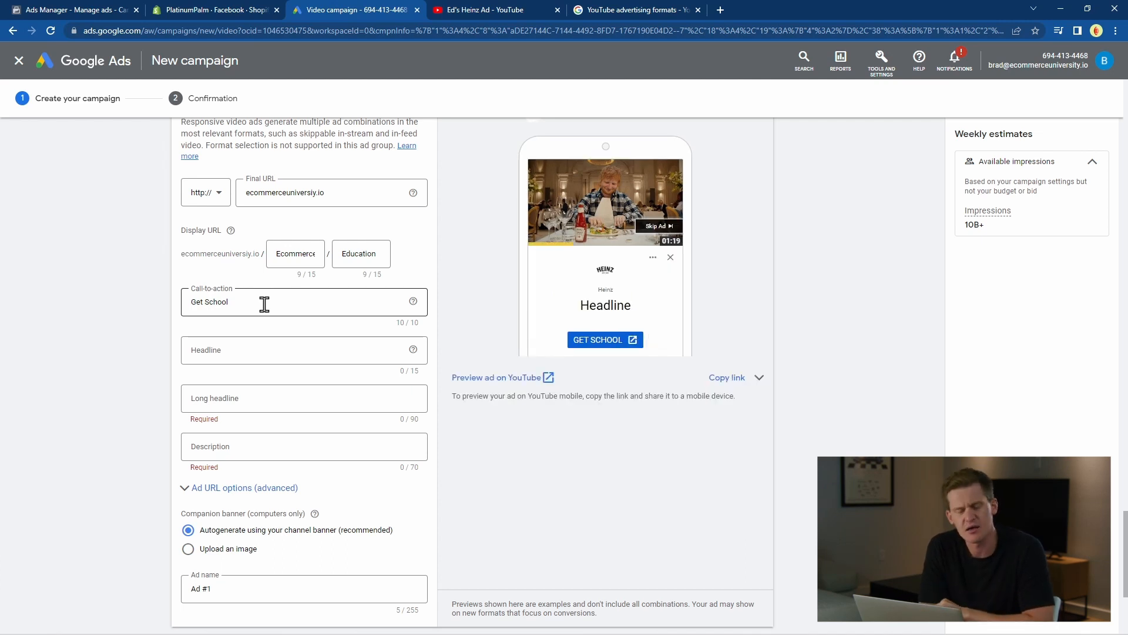
{"action": "left_click", "coordinate": [294, 359]}
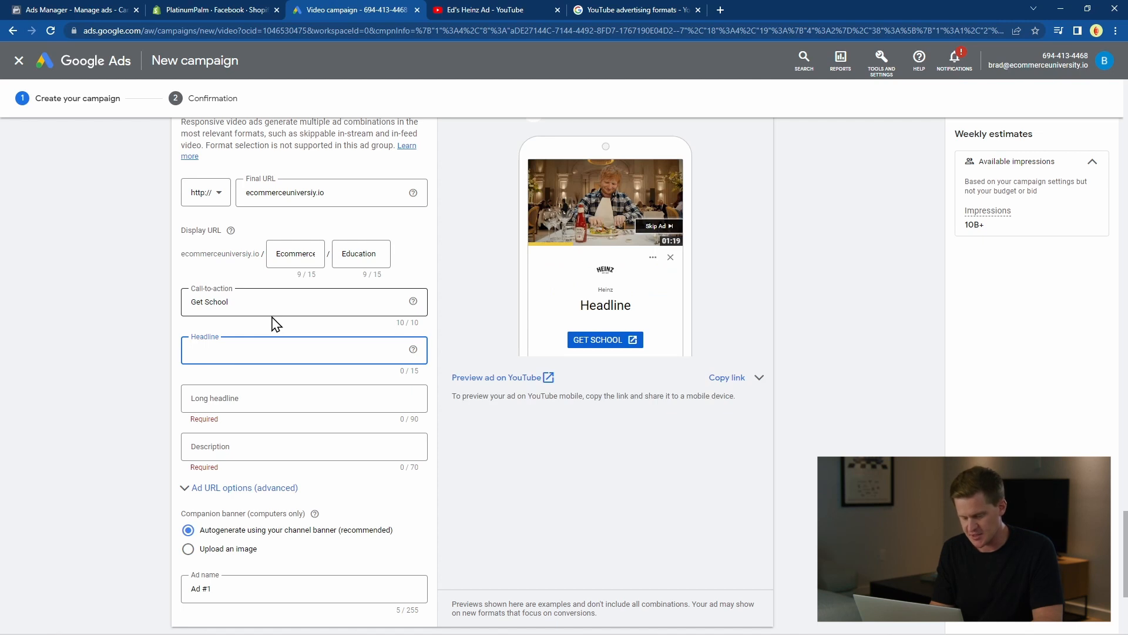
{"action": "type", "text": "Eco"}
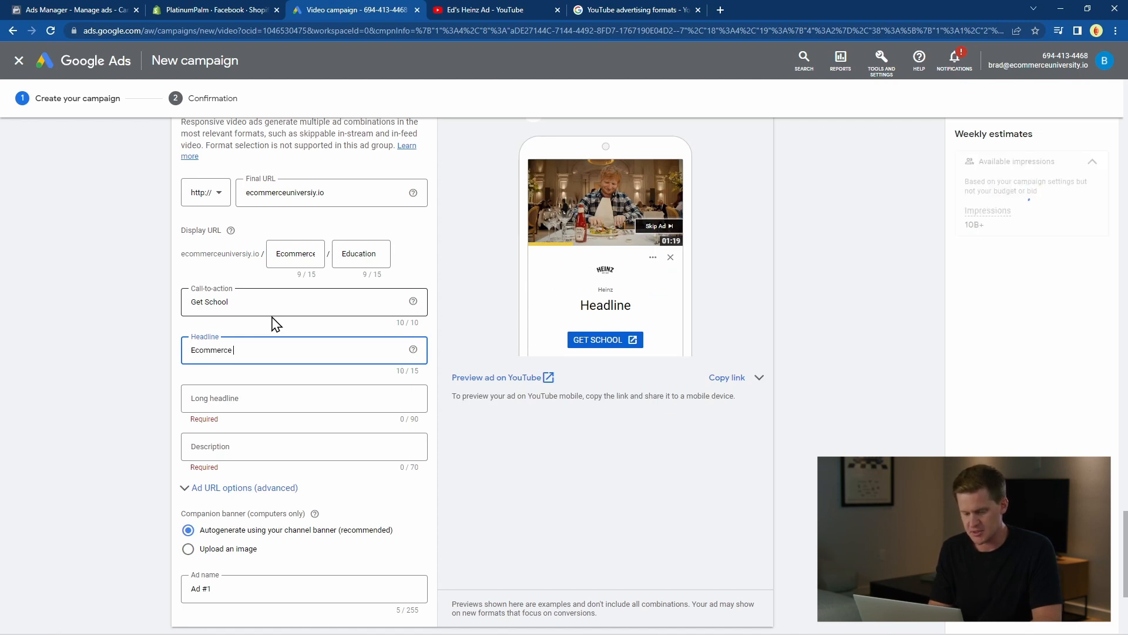
{"action": "type", "text": "mmerce"}
- Enter "Learning How To Sell On Shopify" as the ad's long headline and reuse it as the description
{"action": "key", "text": "Tab"}
{"action": "key", "text": "Tab"}
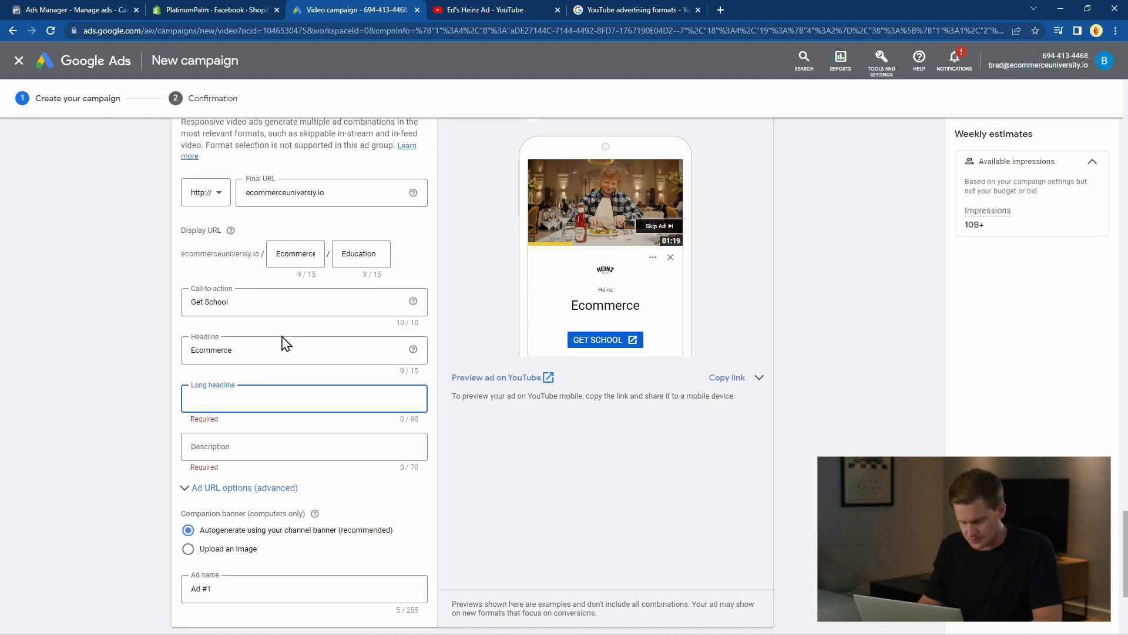
{"action": "type", "text": "Learning "}
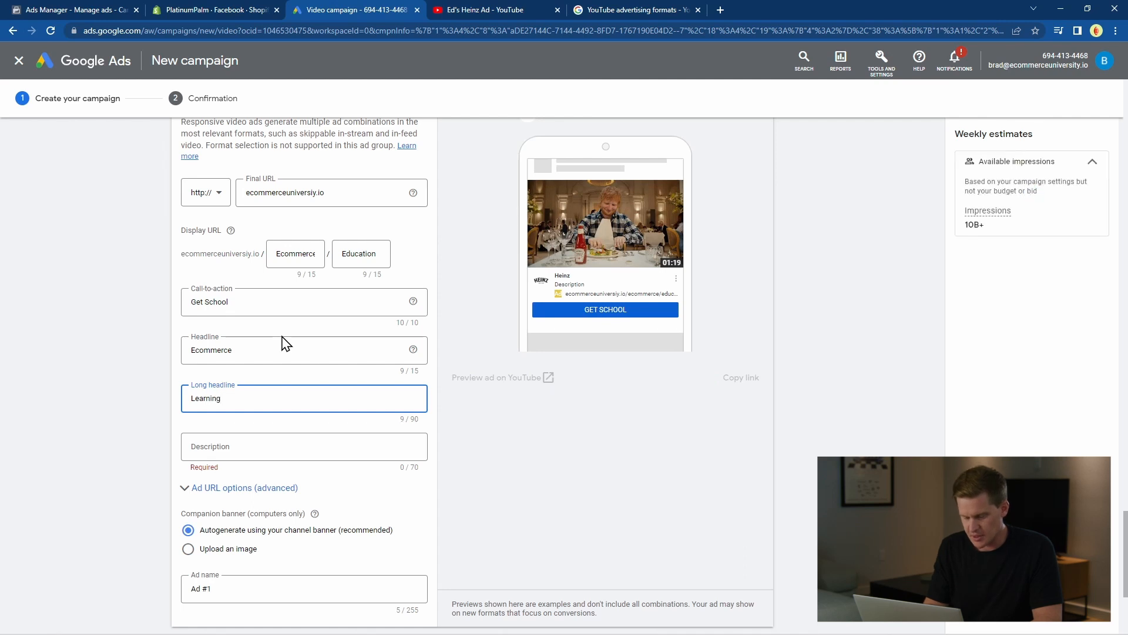
{"action": "type", "text": "How To Se"}
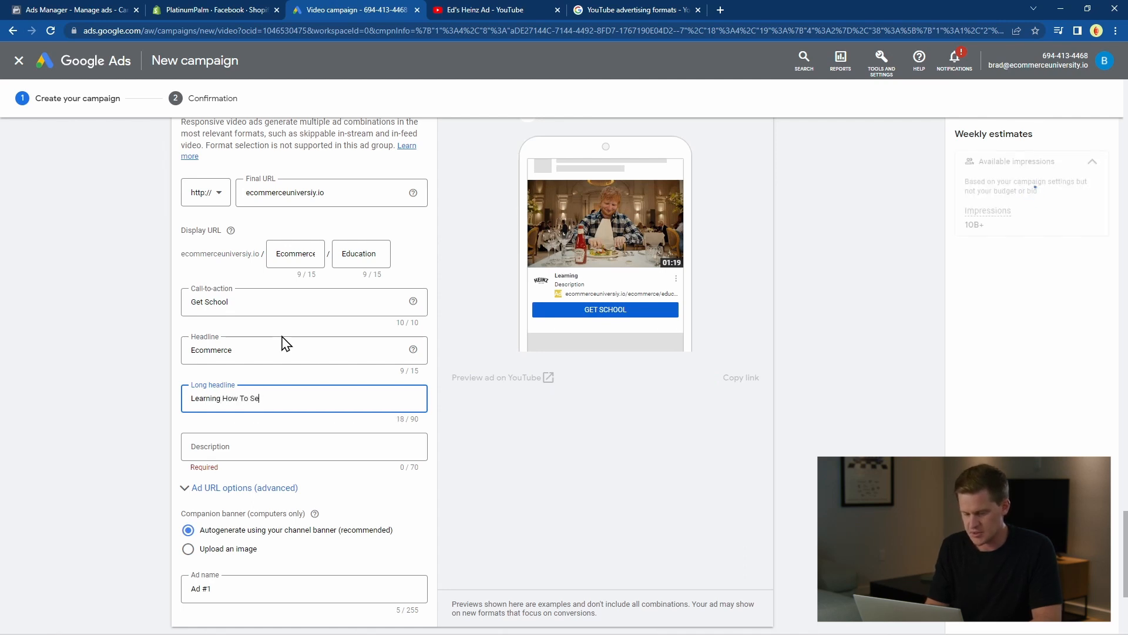
{"action": "type", "text": "ll On Shopify"}
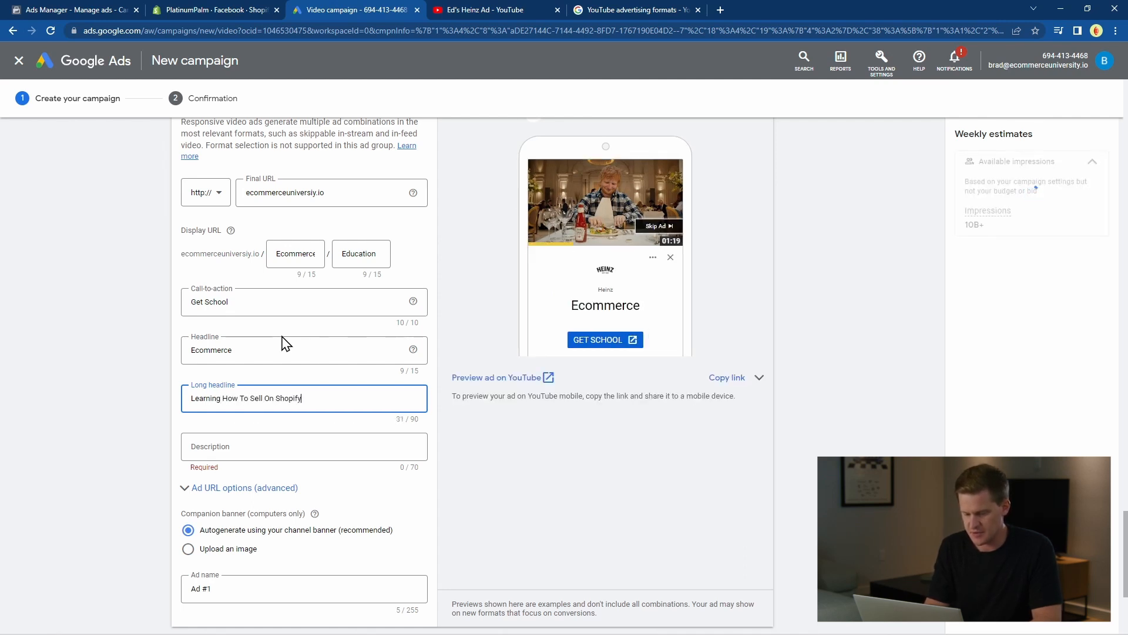
{"action": "key", "text": "ctrl+a"}
{"action": "left_click", "coordinate": [257, 445]}
{"action": "key", "text": "ctrl+v"}
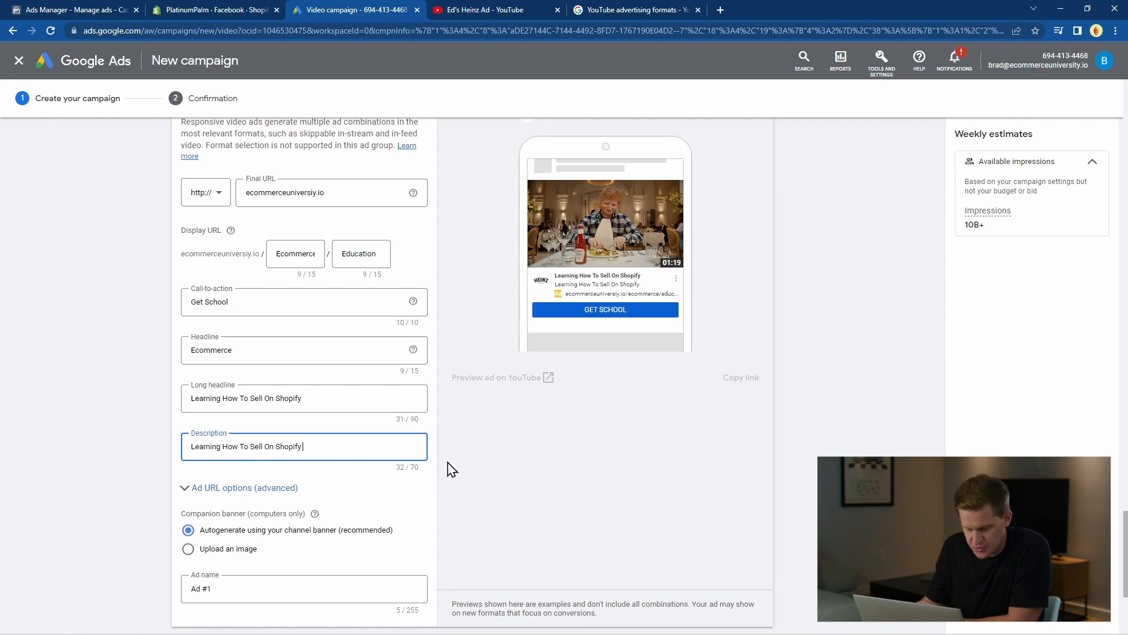
- Create the video campaign and continue from the confirmation page to the campaign
{"action": "scroll", "coordinate": [450, 469], "scroll_direction": "down", "scroll_amount": 4}
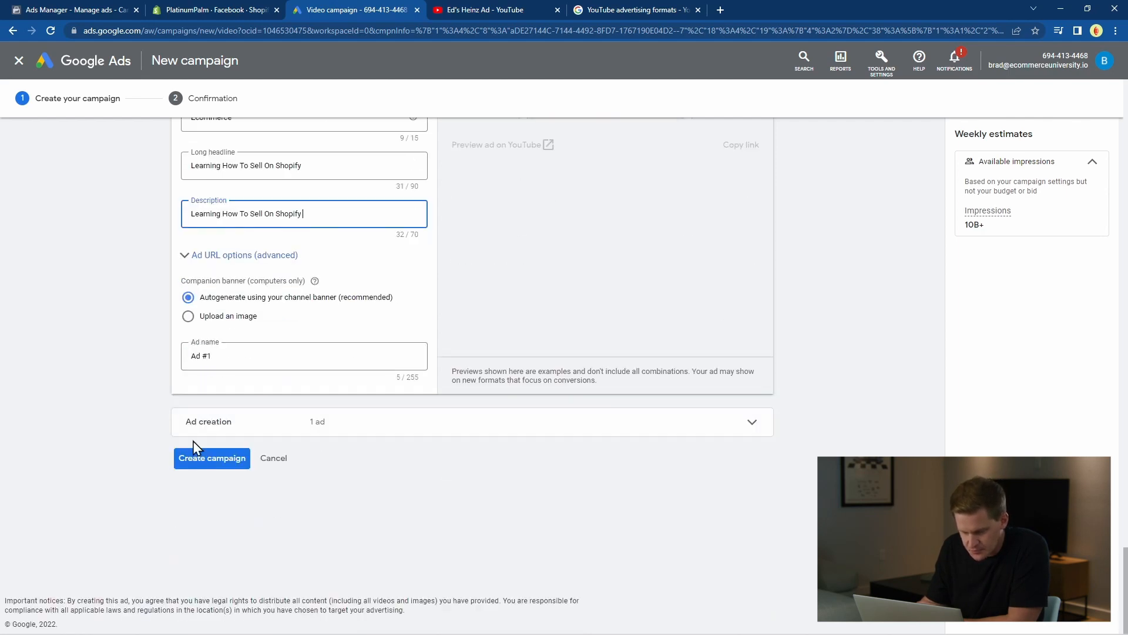
{"action": "left_click", "coordinate": [224, 467]}
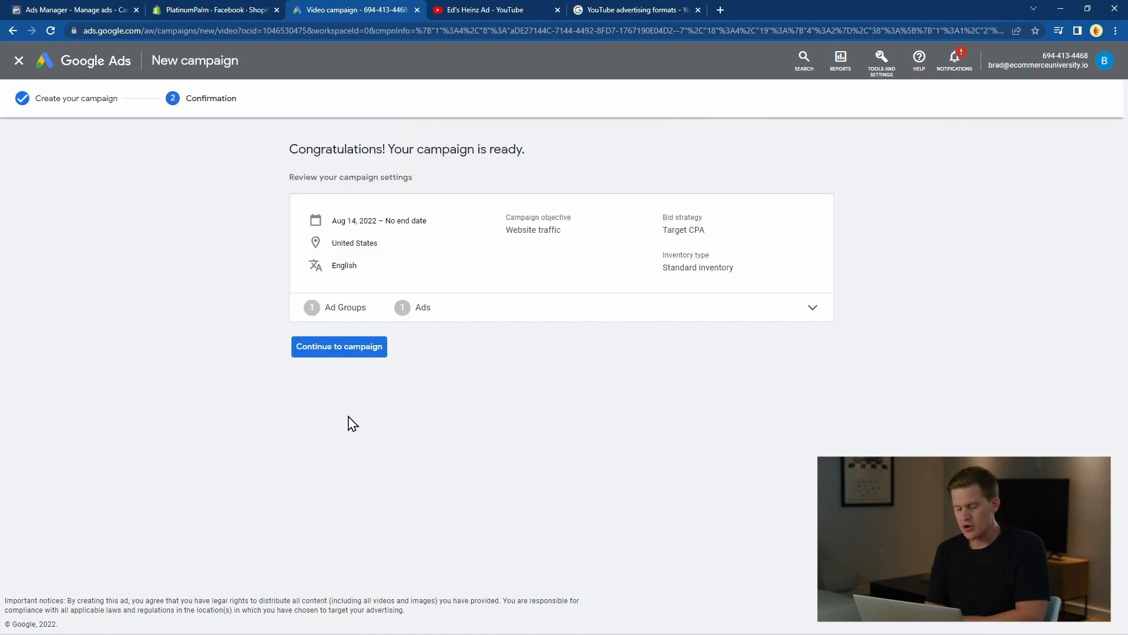
{"action": "left_click", "coordinate": [363, 351]}
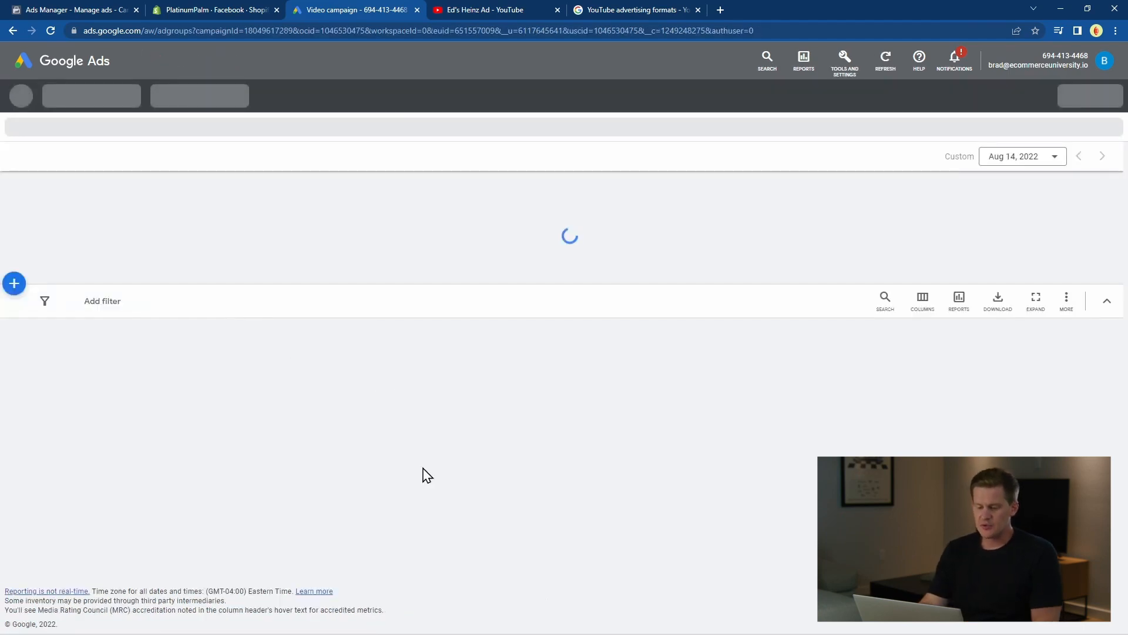